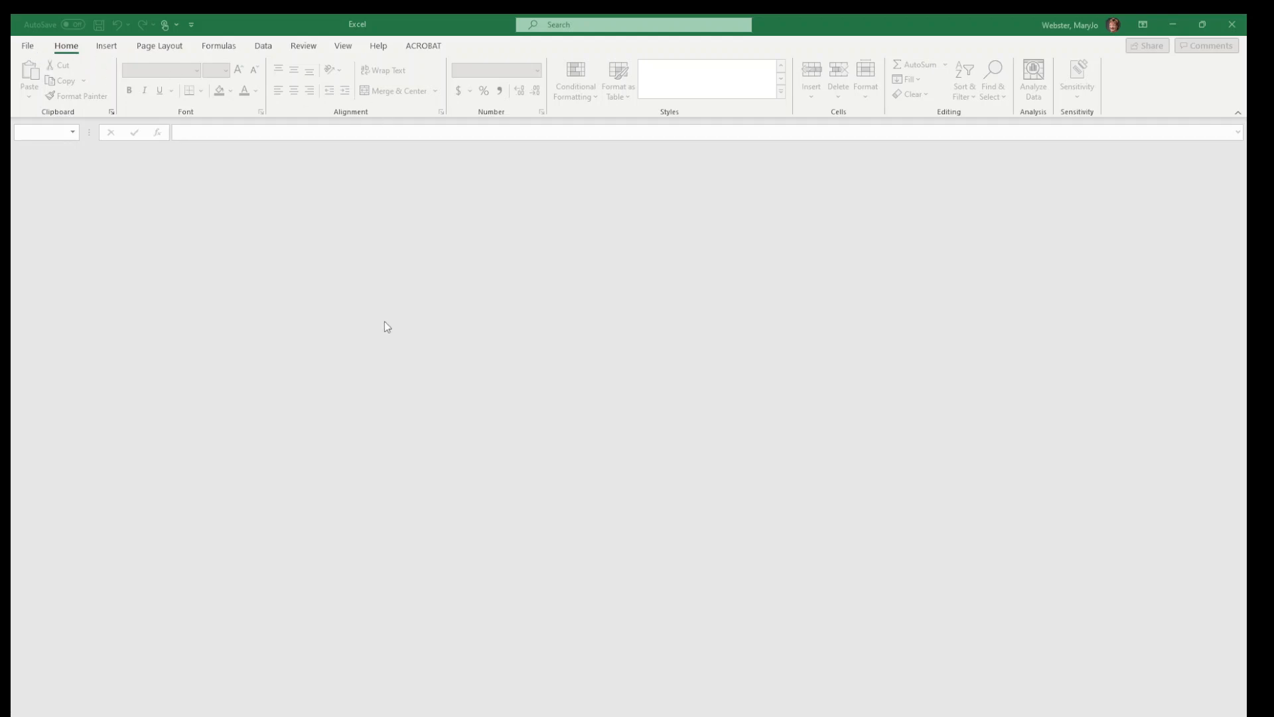
Enable the legacy From Text data import wizard in the Excel options
{"action": "left_click", "coordinate": [26, 46]}
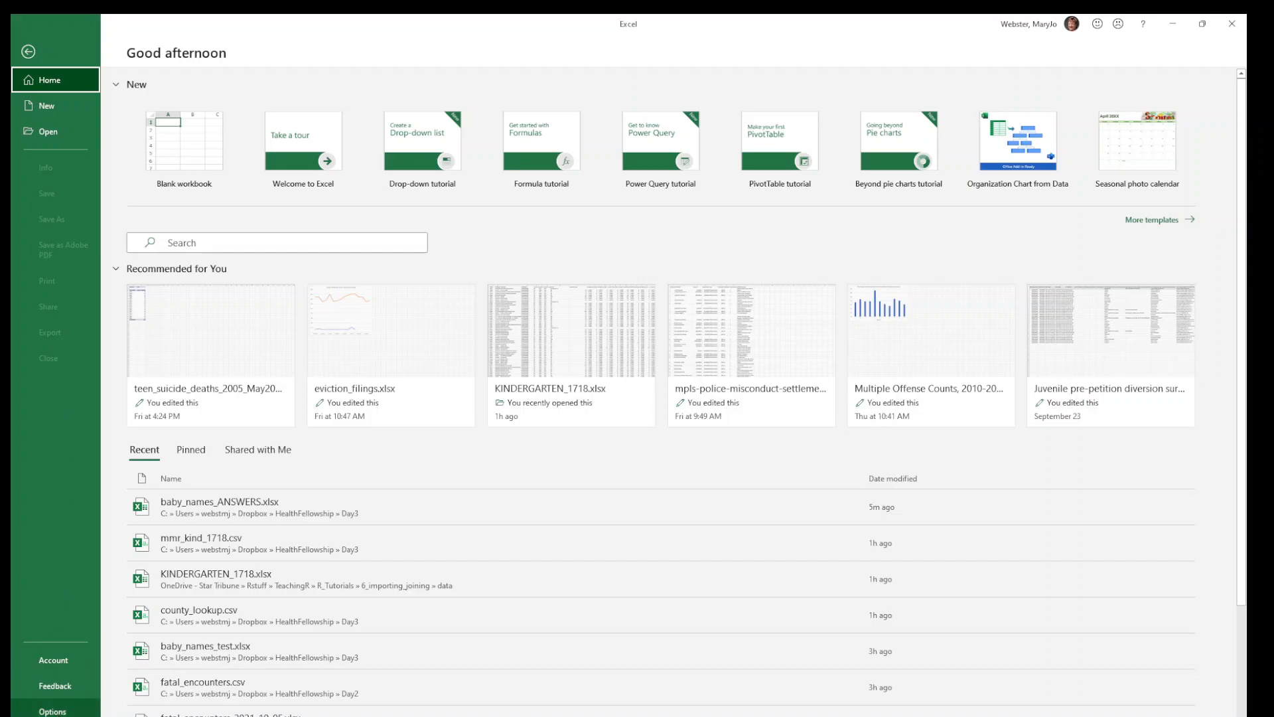
{"action": "left_click", "coordinate": [59, 711]}
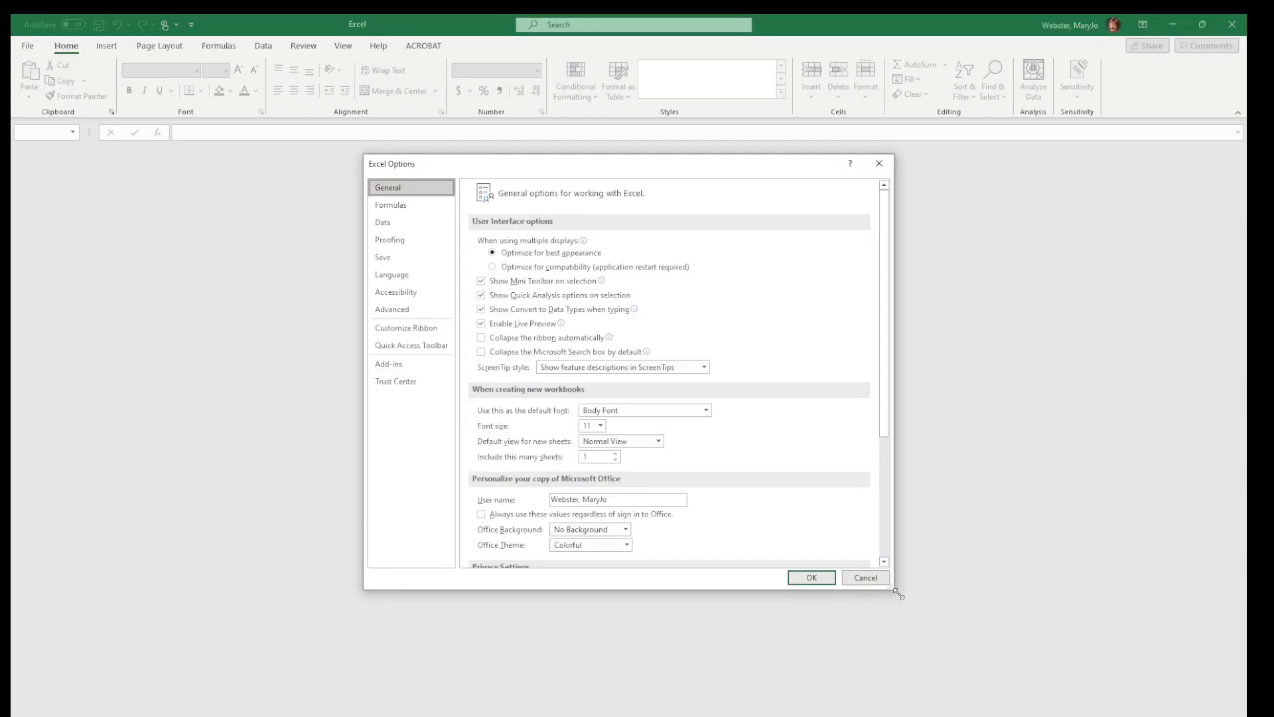
{"action": "left_click_drag", "start_coordinate": [898, 592], "coordinate": [1020, 676]}
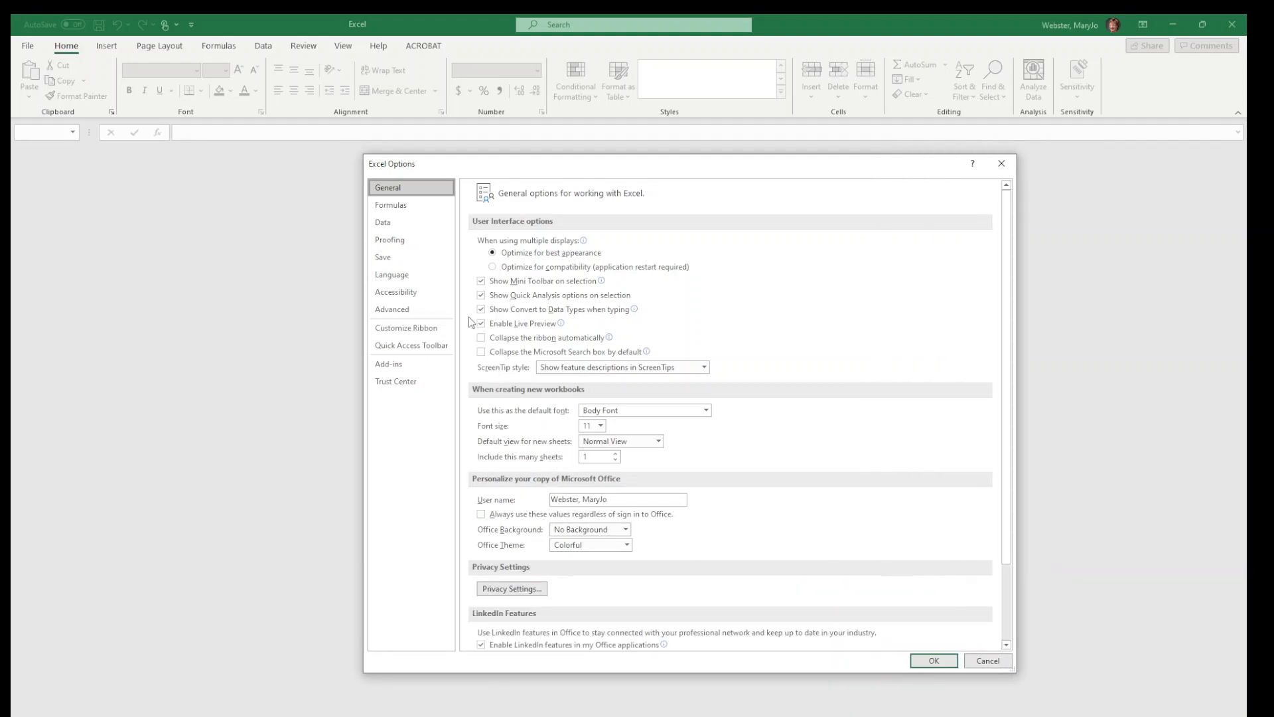
{"action": "left_click", "coordinate": [383, 227]}
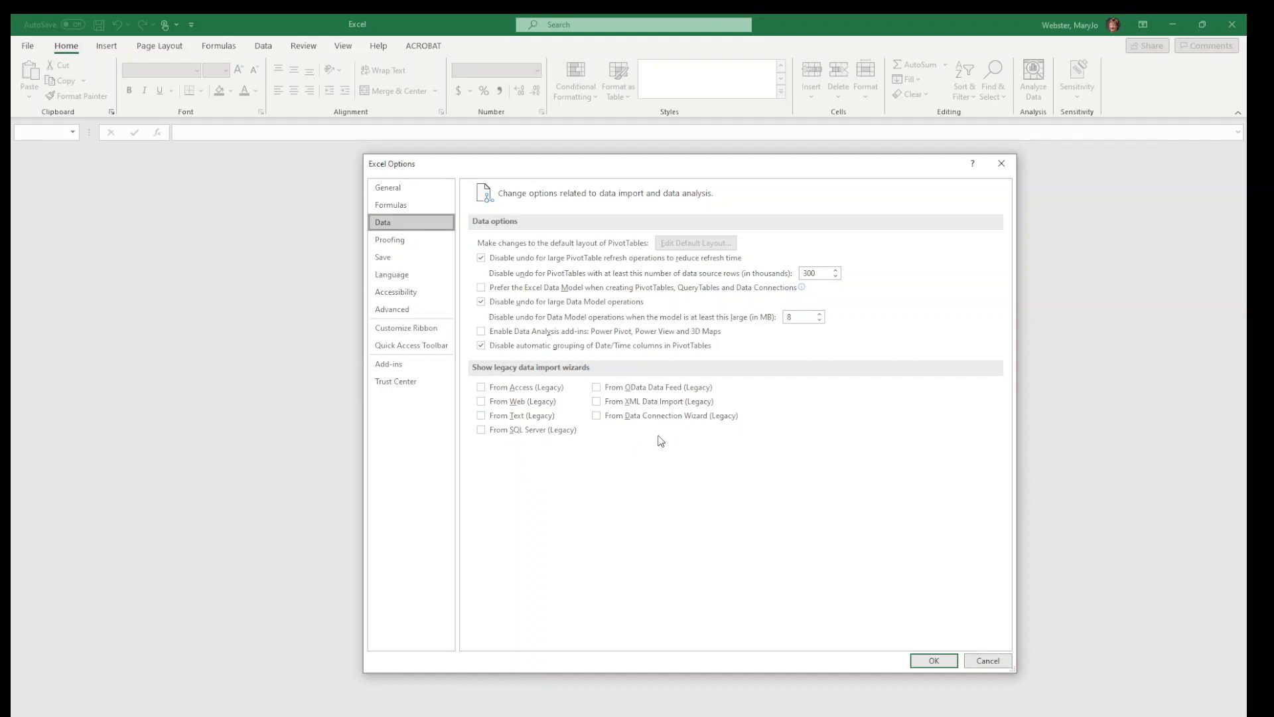
{"action": "left_click", "coordinate": [481, 416]}
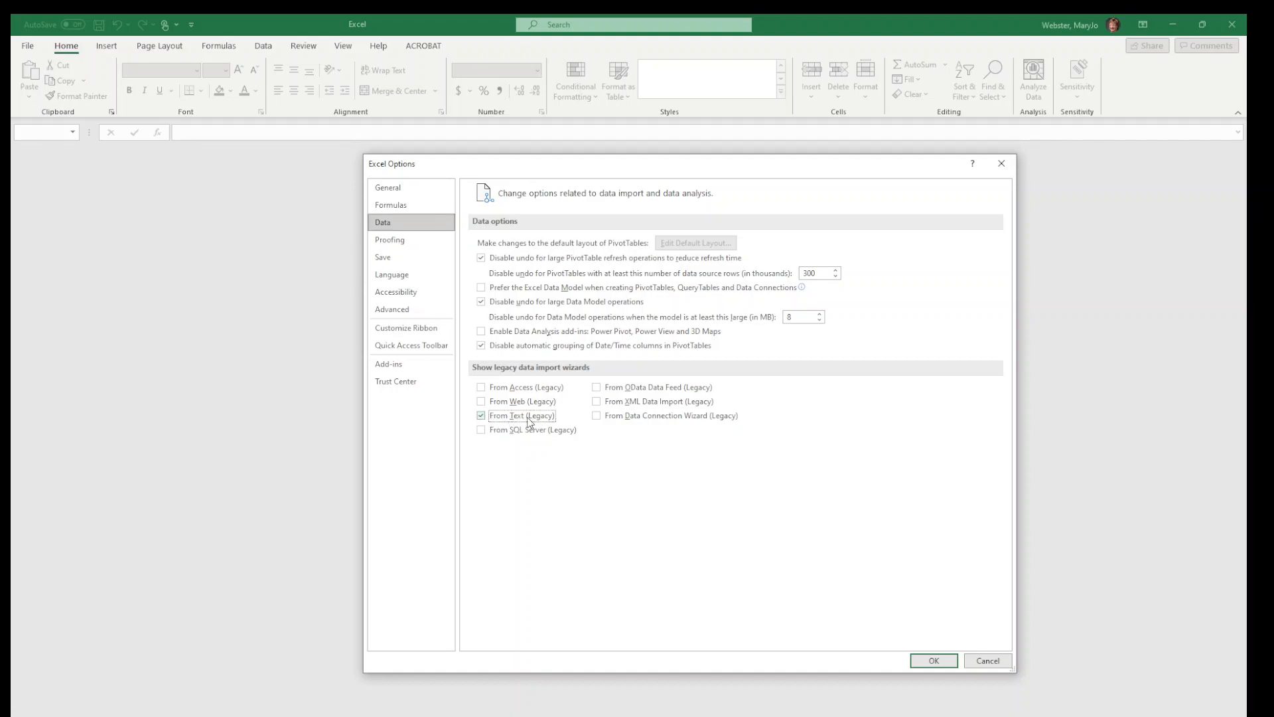
{"action": "left_click", "coordinate": [933, 660]}
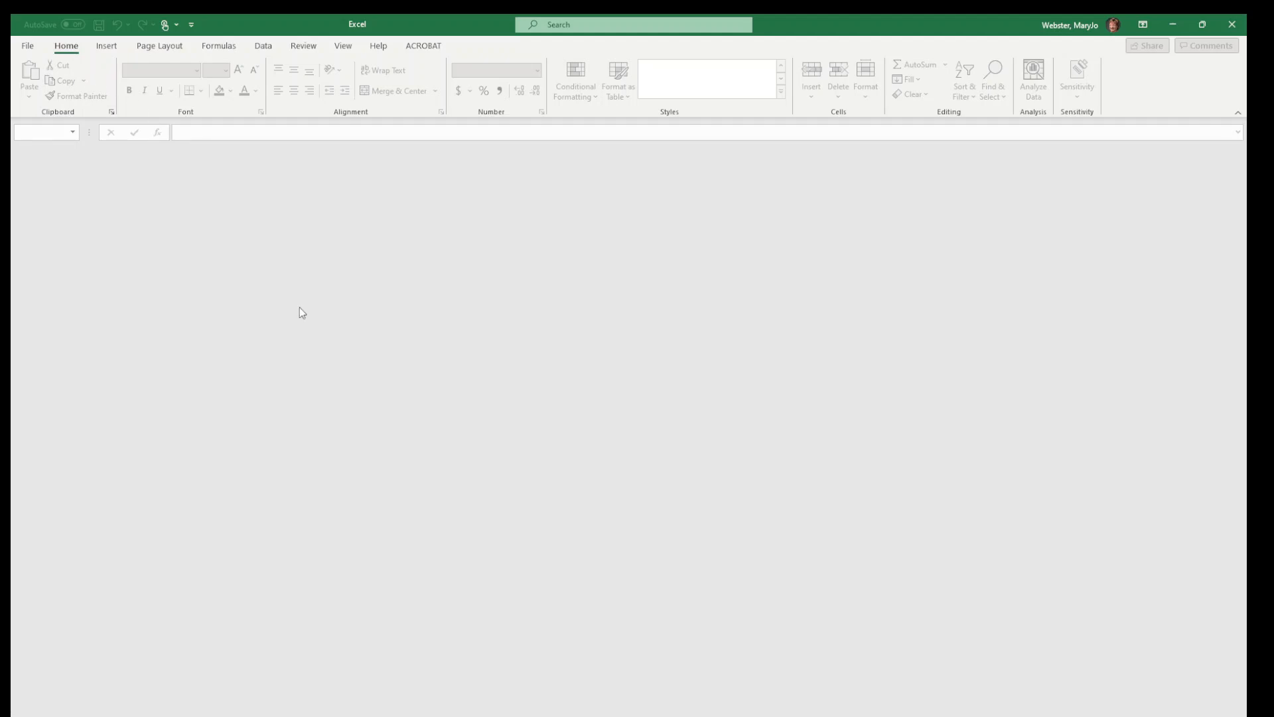
In a new blank workbook, start a legacy text import of importing_sample_data.csv from the Day3 folder
{"action": "left_click", "coordinate": [28, 45]}
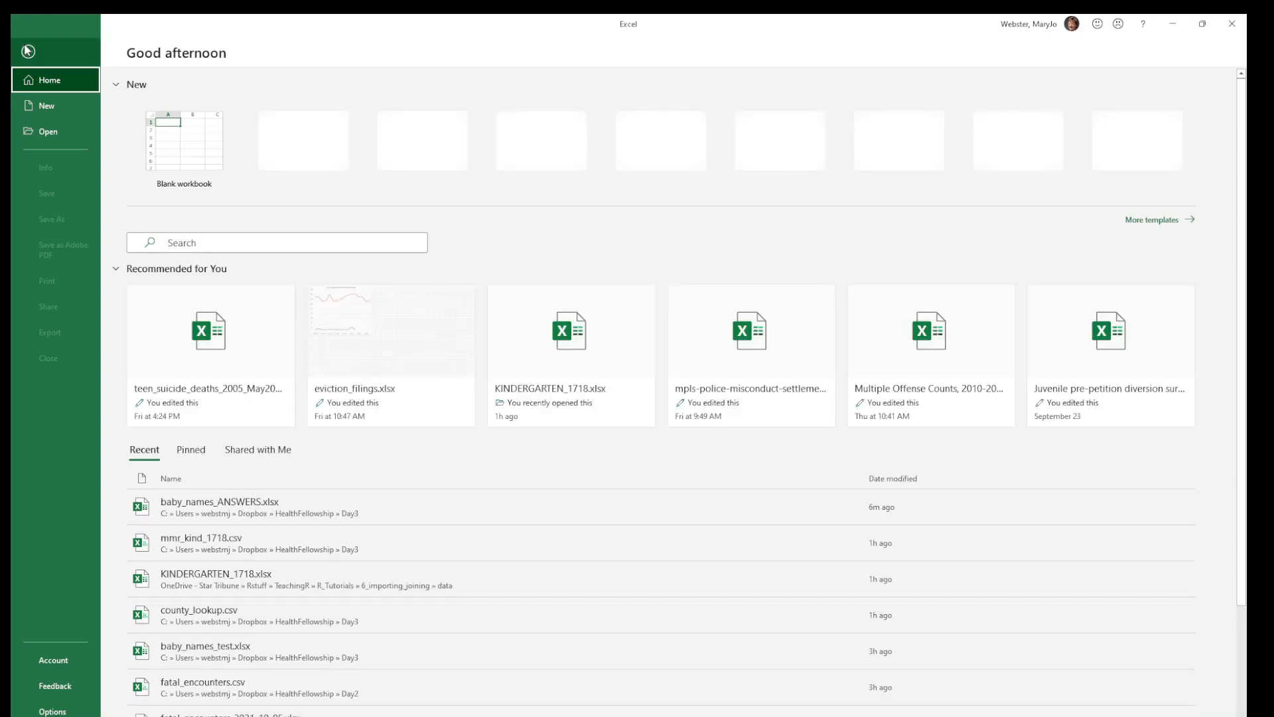
{"action": "left_click", "coordinate": [192, 153]}
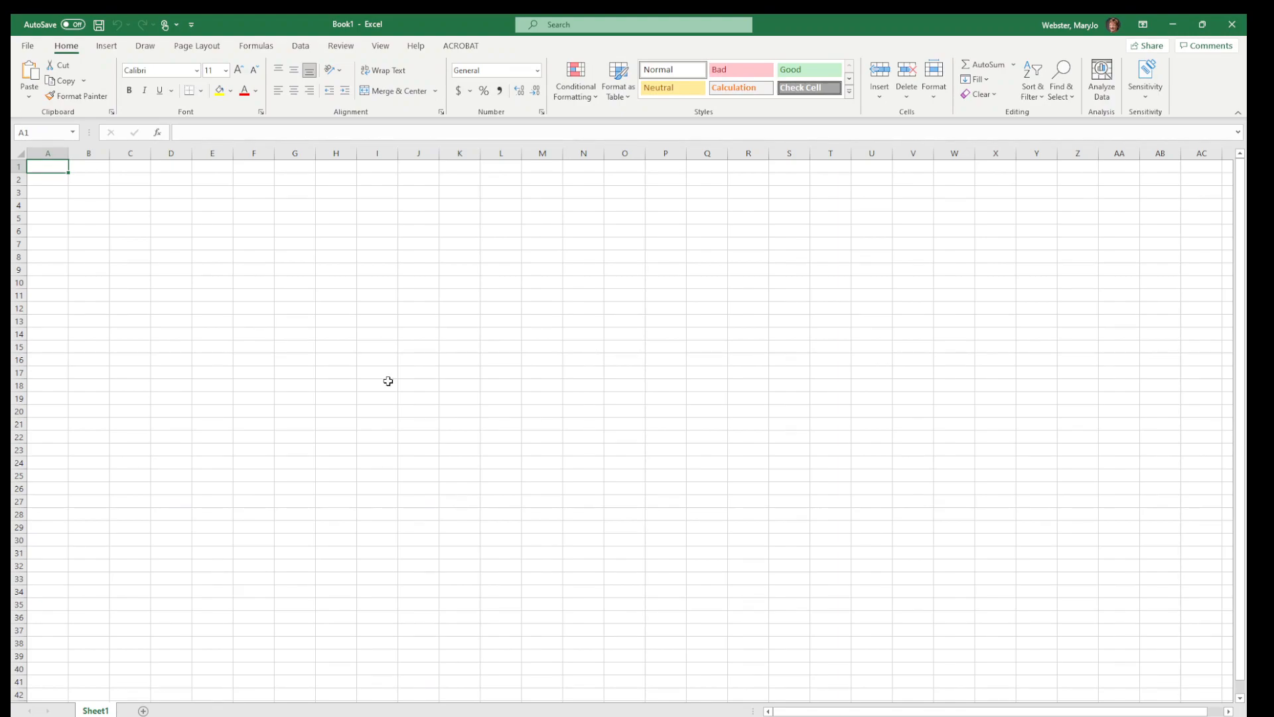
{"action": "left_click", "coordinate": [302, 48]}
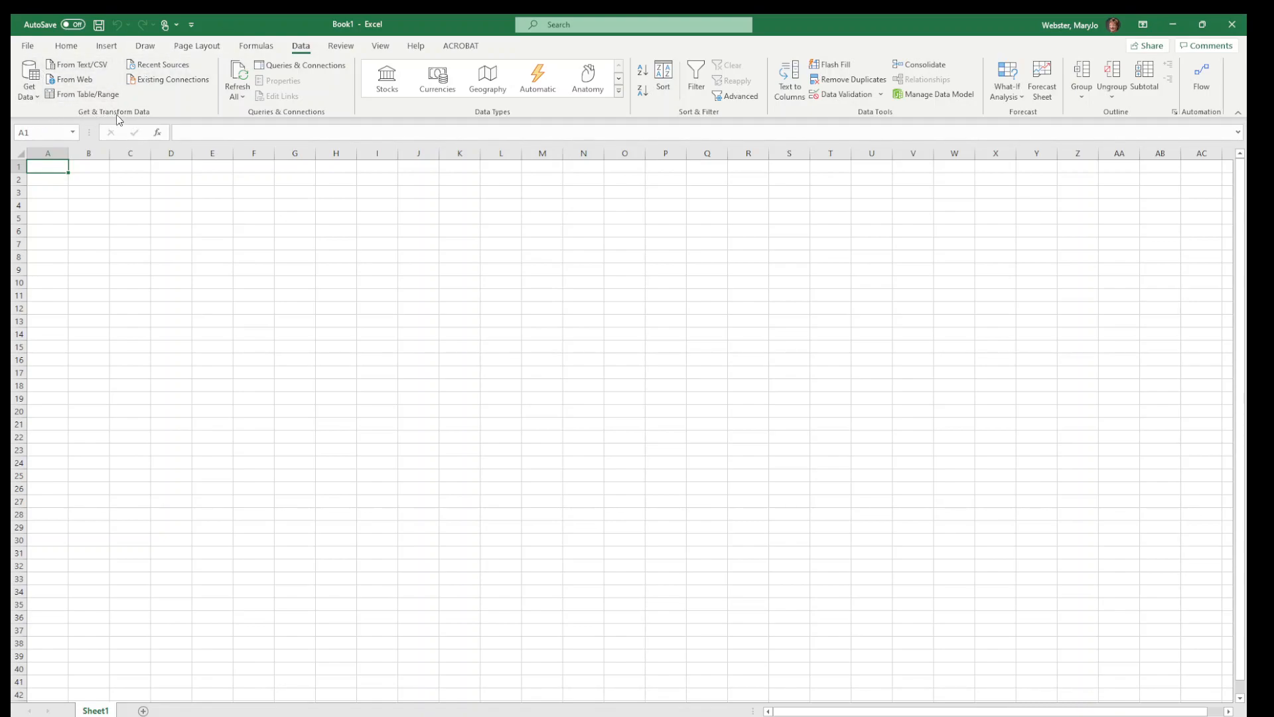
{"action": "left_click", "coordinate": [37, 96]}
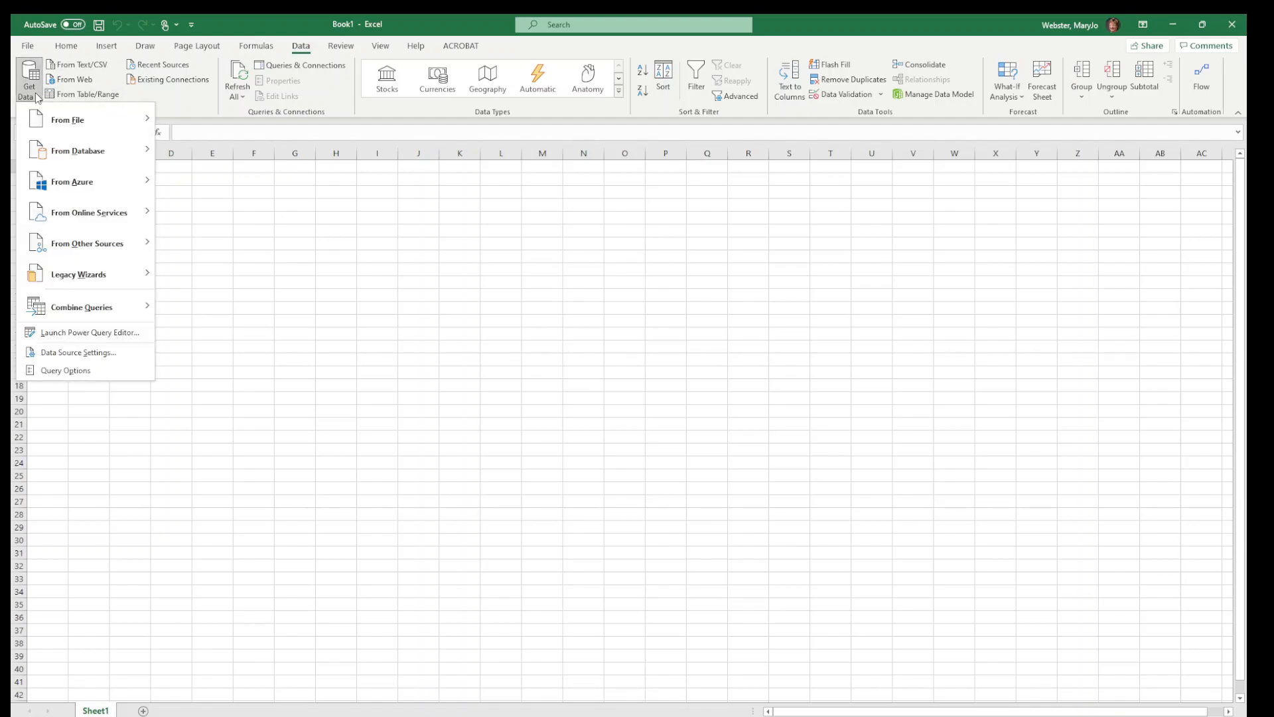
{"action": "mouse_move", "coordinate": [61, 254]}
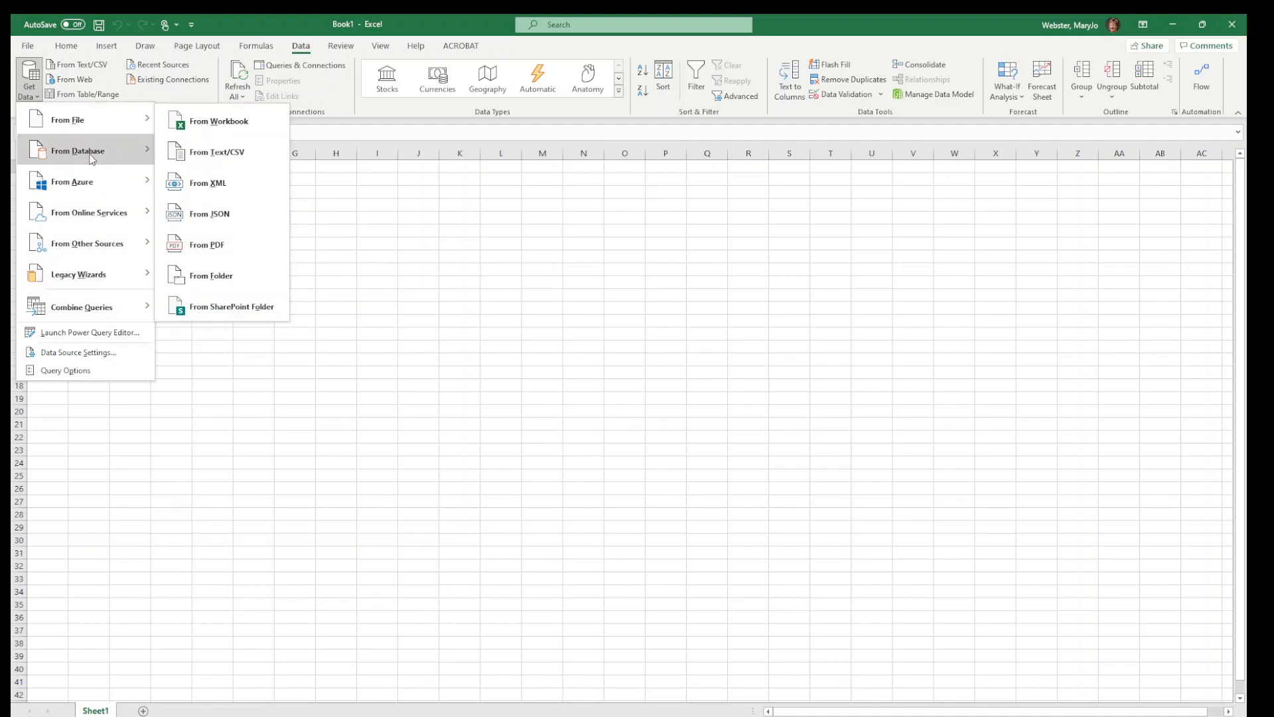
{"action": "mouse_move", "coordinate": [91, 279]}
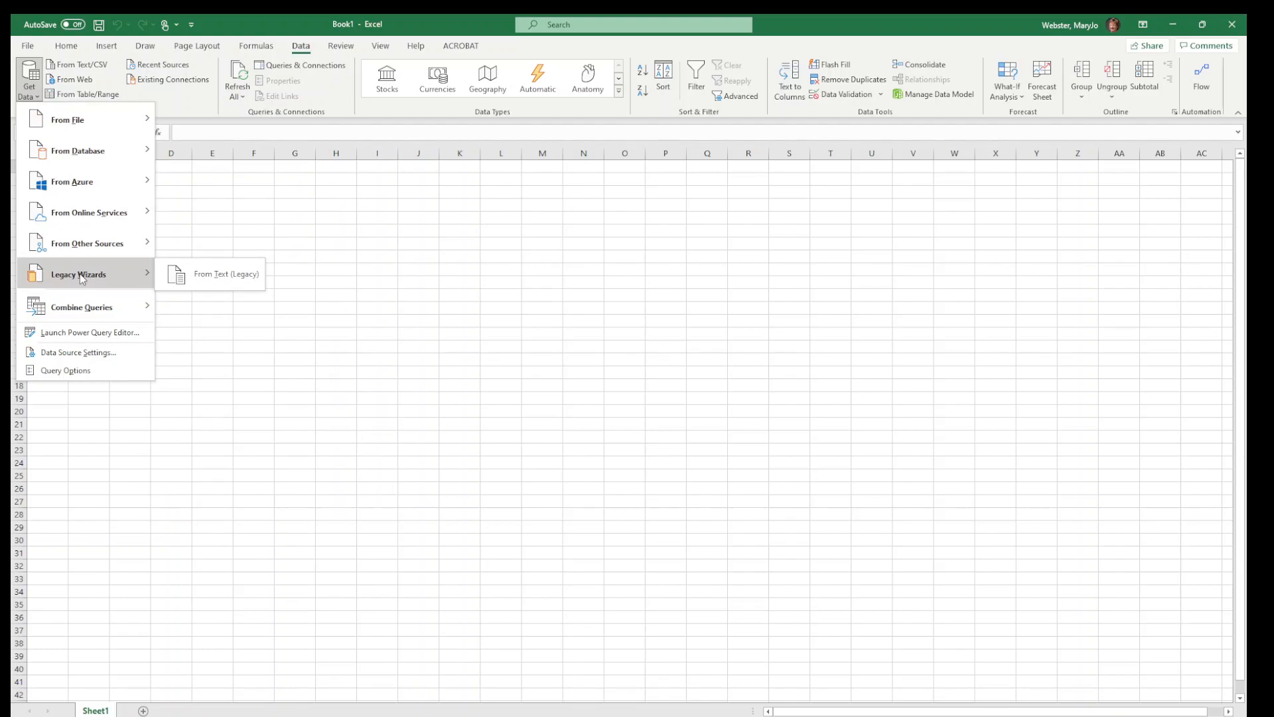
{"action": "left_click", "coordinate": [197, 276]}
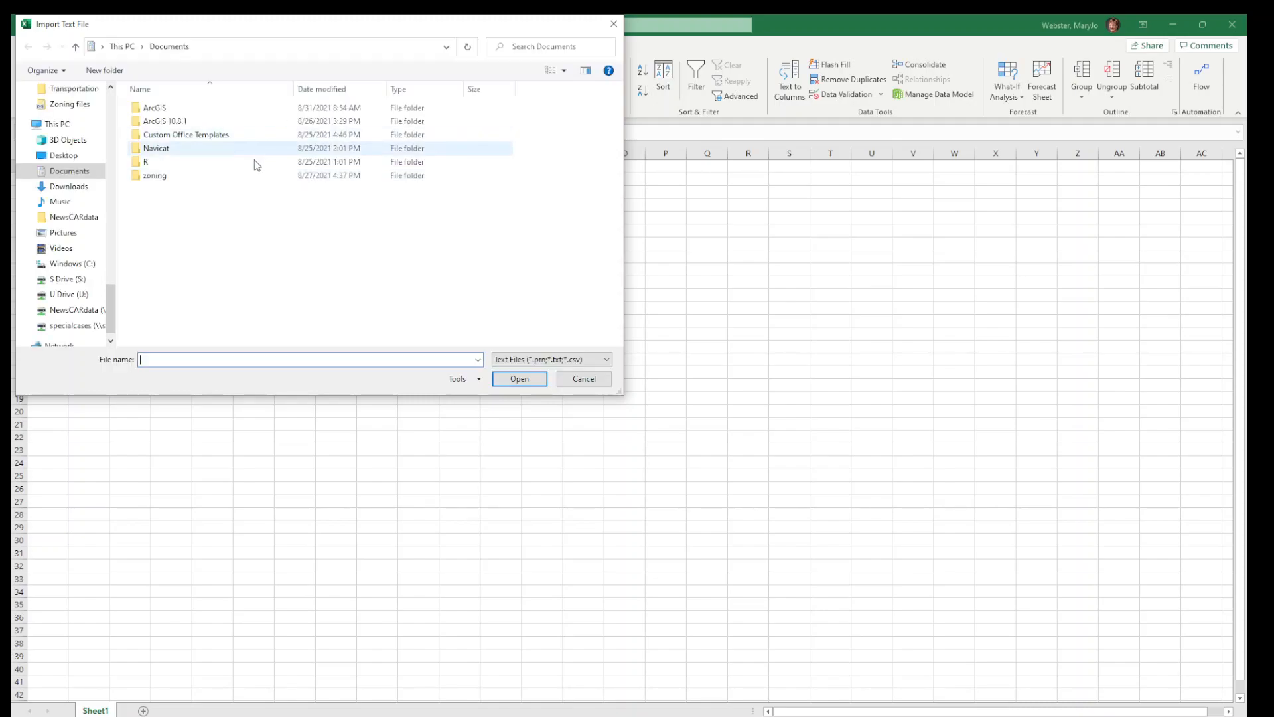
{"action": "left_click_drag", "start_coordinate": [111, 308], "coordinate": [115, 117]}
{"action": "left_click", "coordinate": [65, 237]}
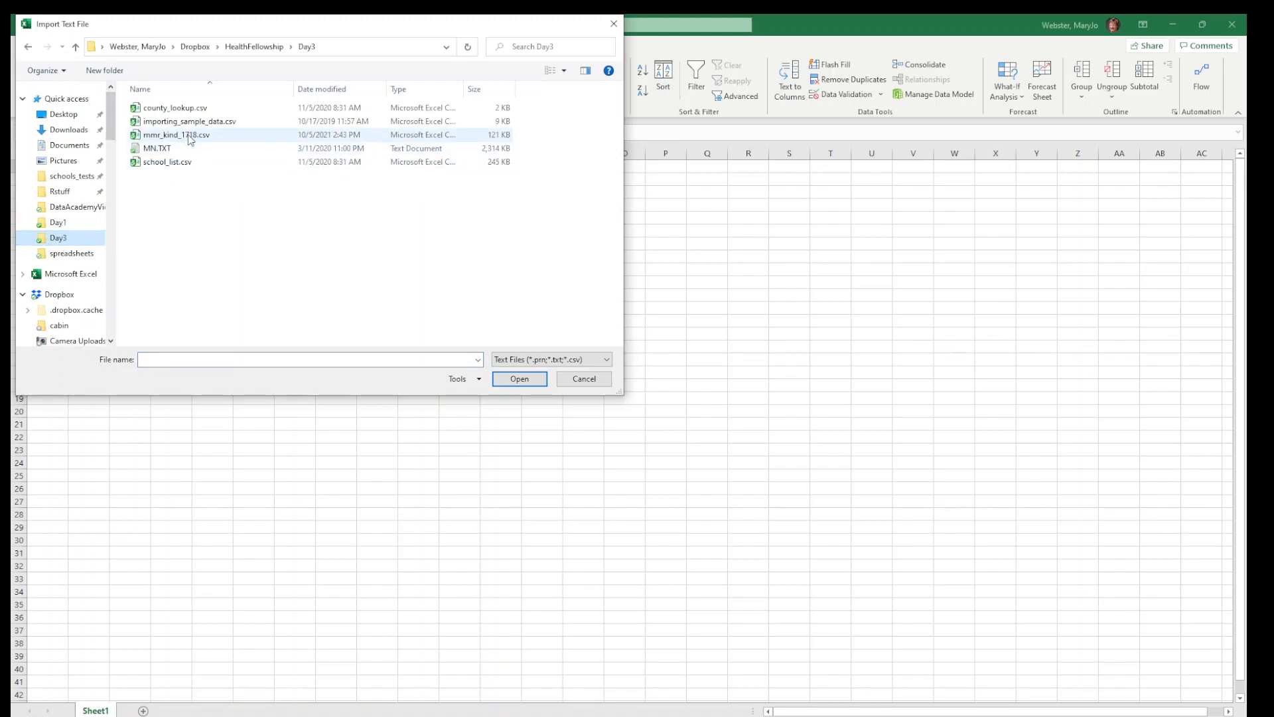
{"action": "double_click", "coordinate": [189, 122]}
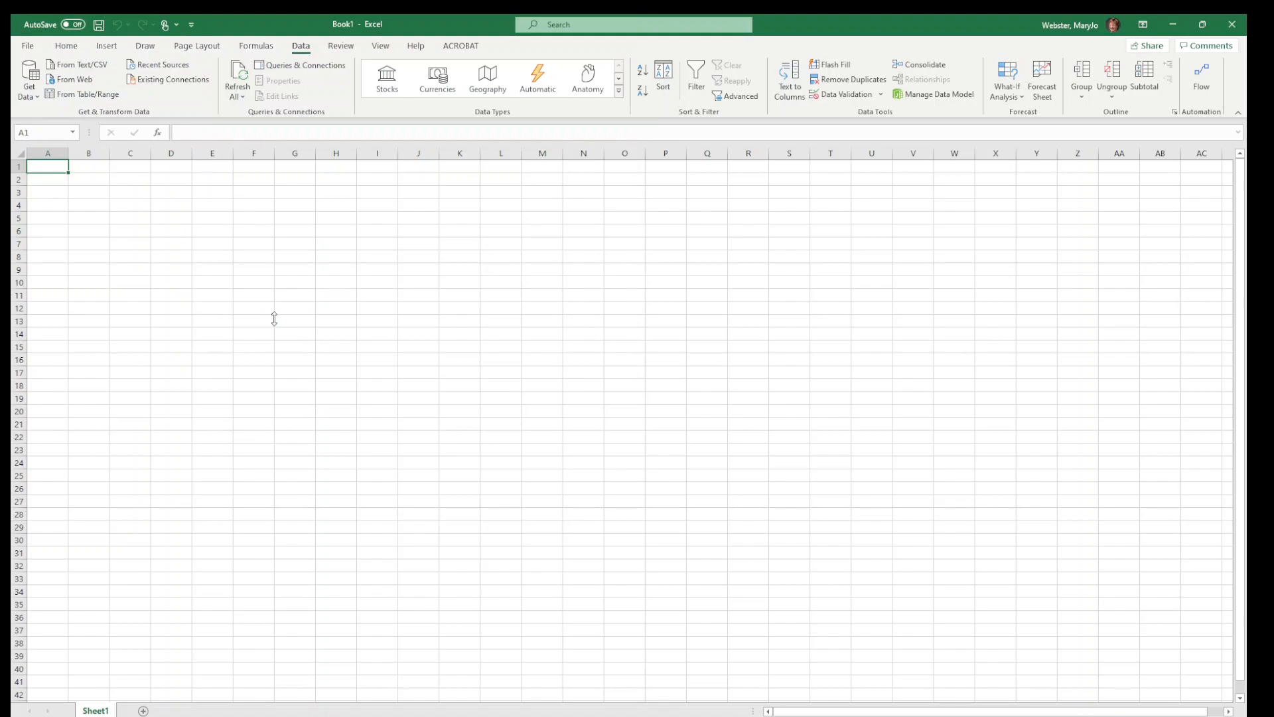
Mark the delimited file as having headers and proceed to the delimiter settings
{"action": "left_click_drag", "start_coordinate": [593, 292], "coordinate": [468, 229]}
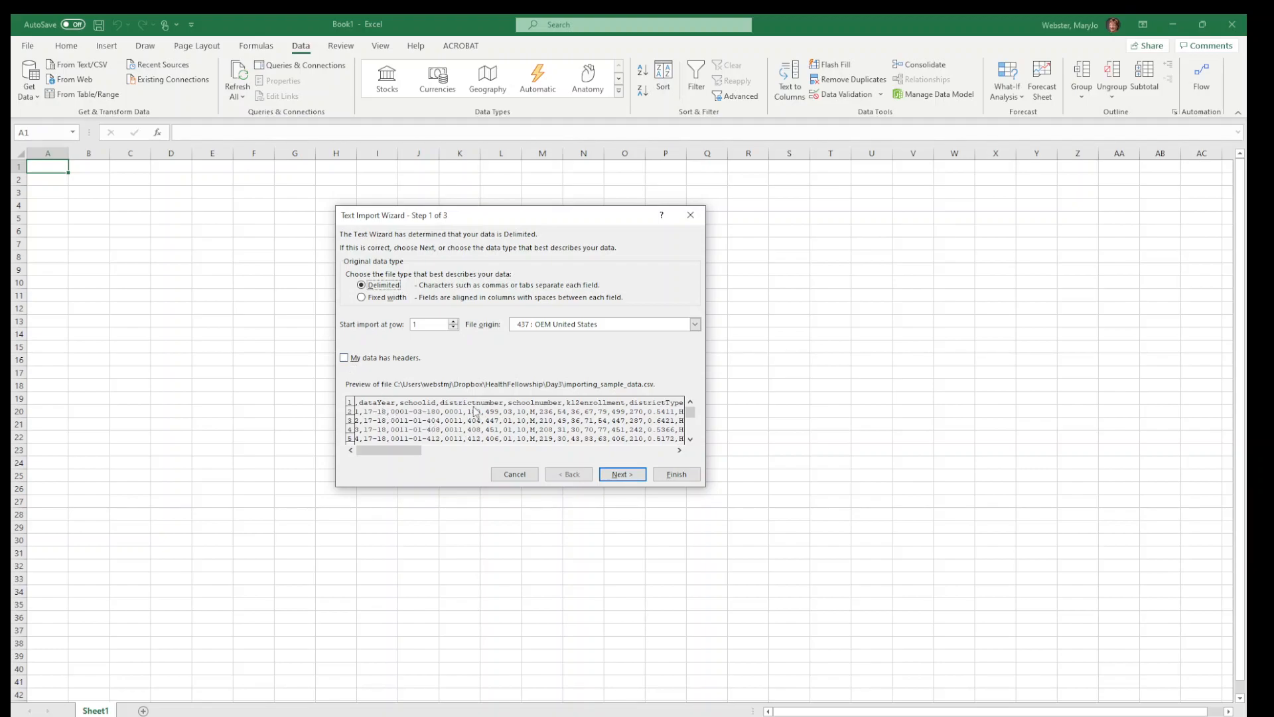
{"action": "left_click", "coordinate": [347, 358]}
{"action": "left_click", "coordinate": [617, 475]}
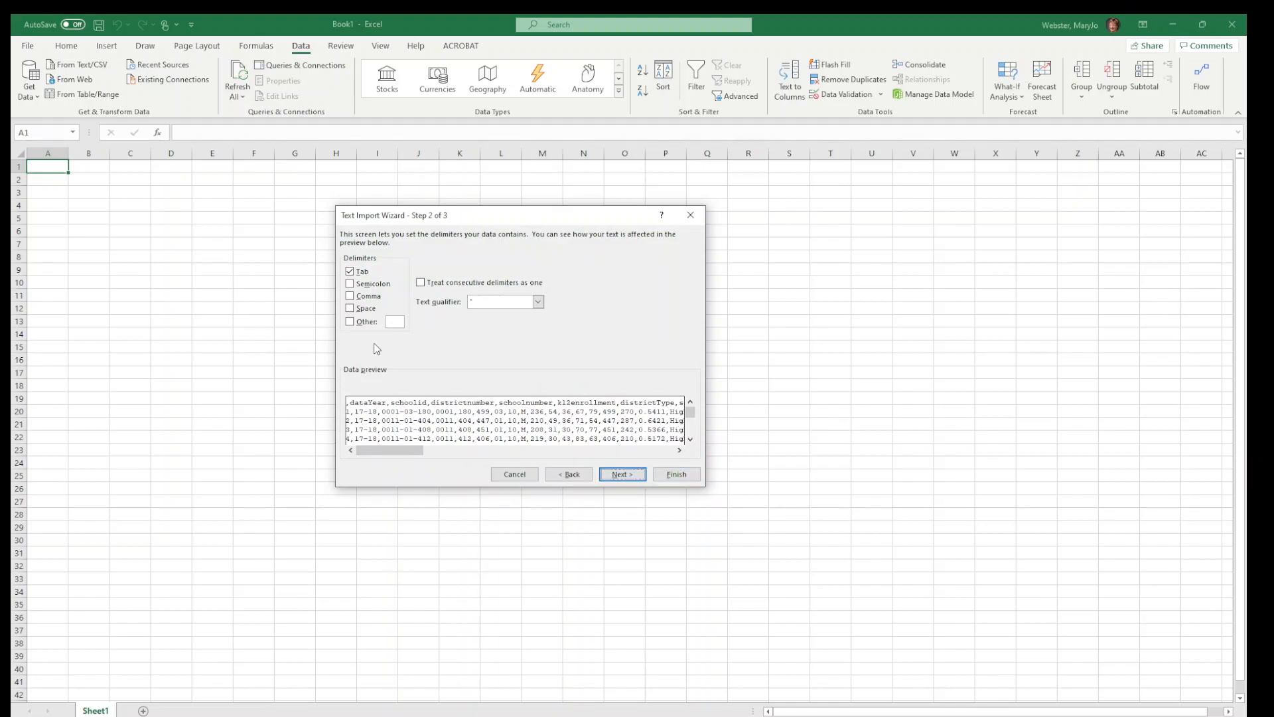
Set comma instead of tab as the delimiter, check the text qualifier, and proceed to the column formats
{"action": "left_click", "coordinate": [349, 271]}
{"action": "left_click", "coordinate": [350, 296]}
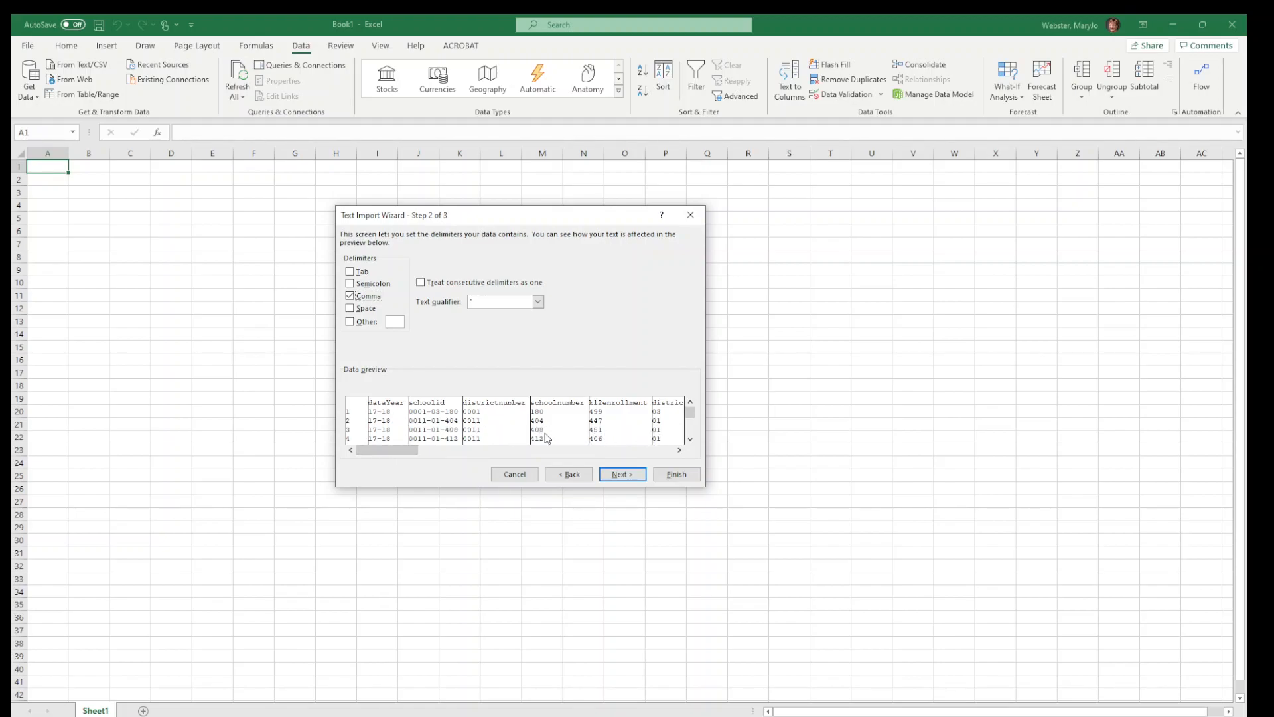
{"action": "mouse_move", "coordinate": [387, 452]}
{"action": "left_mouse_down"}
{"action": "mouse_move", "coordinate": [468, 451]}
{"action": "mouse_move", "coordinate": [387, 451]}
{"action": "left_mouse_up"}
{"action": "left_click", "coordinate": [538, 301]}
{"action": "left_click", "coordinate": [495, 321]}
{"action": "mouse_move", "coordinate": [388, 451]}
{"action": "left_mouse_down"}
{"action": "mouse_move", "coordinate": [666, 449]}
{"action": "mouse_move", "coordinate": [387, 456]}
{"action": "left_mouse_up"}
{"action": "left_click", "coordinate": [630, 475]}
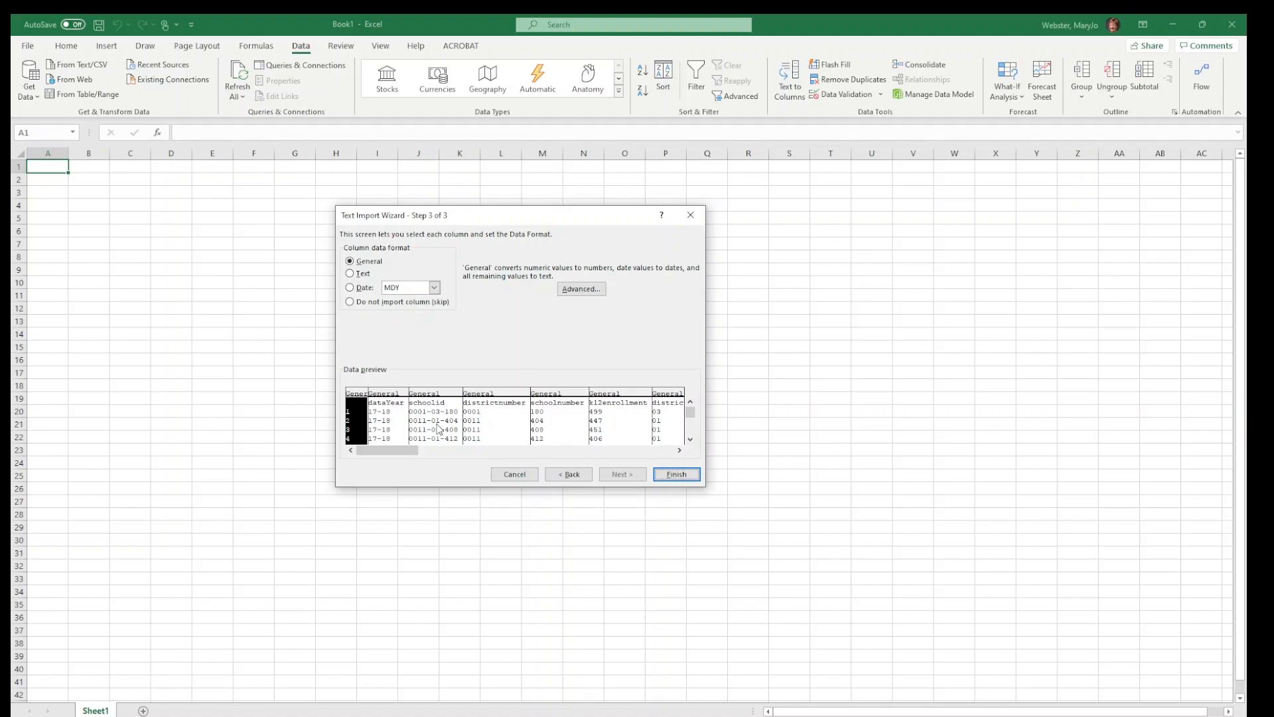
Set the districtnumber and schoolnumber columns to the Text data format
{"action": "left_click_drag", "start_coordinate": [404, 451], "coordinate": [468, 463]}
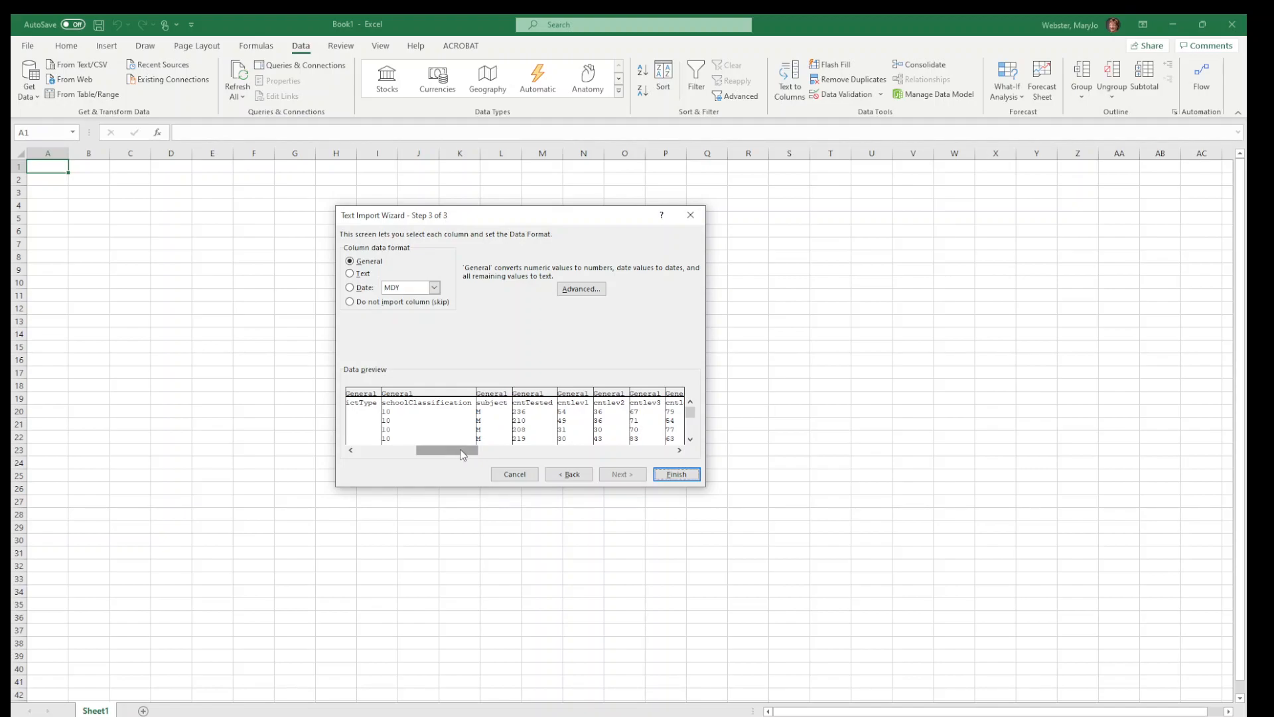
{"action": "left_click_drag", "start_coordinate": [462, 455], "coordinate": [405, 451]}
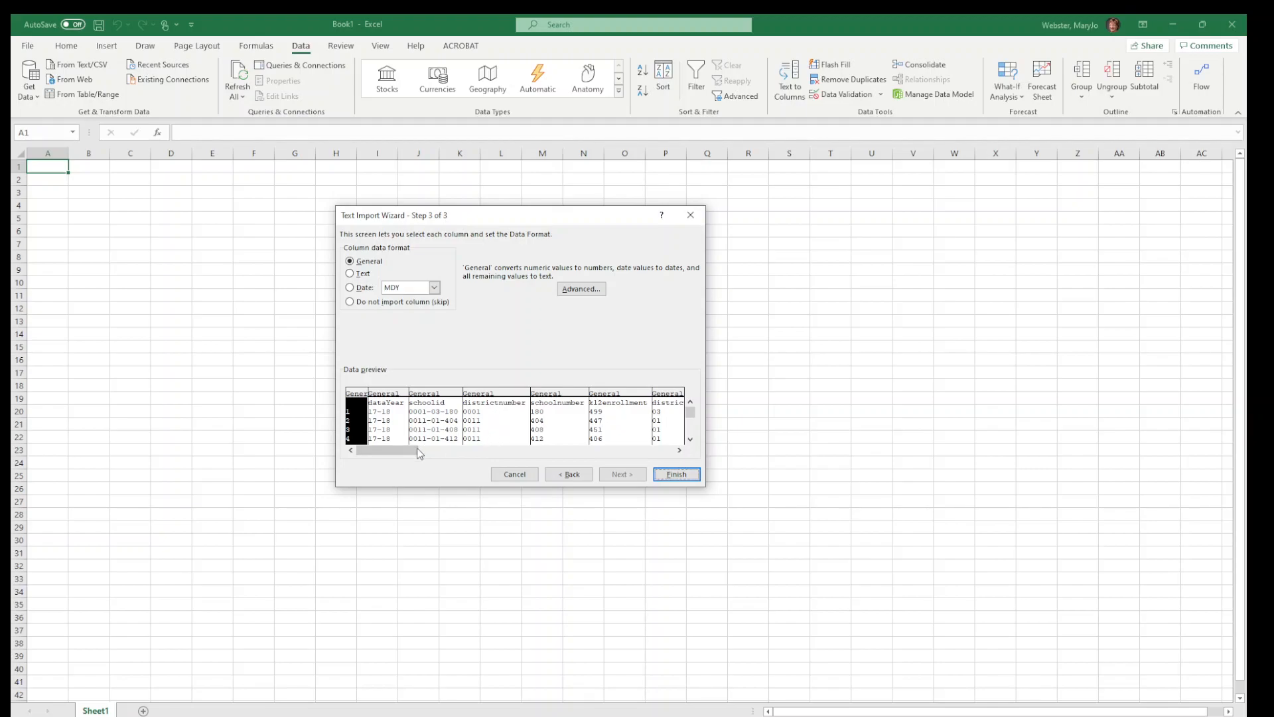
{"action": "left_click", "coordinate": [511, 418]}
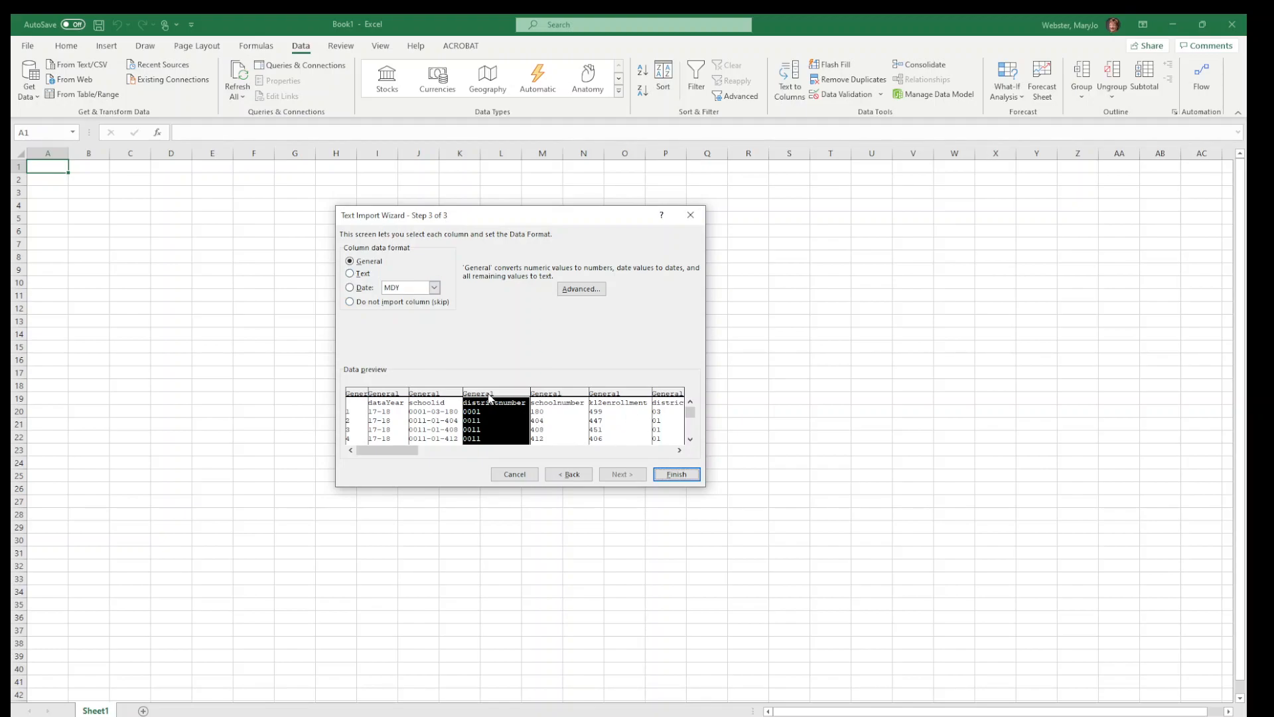
{"action": "left_click", "coordinate": [350, 274]}
{"action": "left_click", "coordinate": [562, 405]}
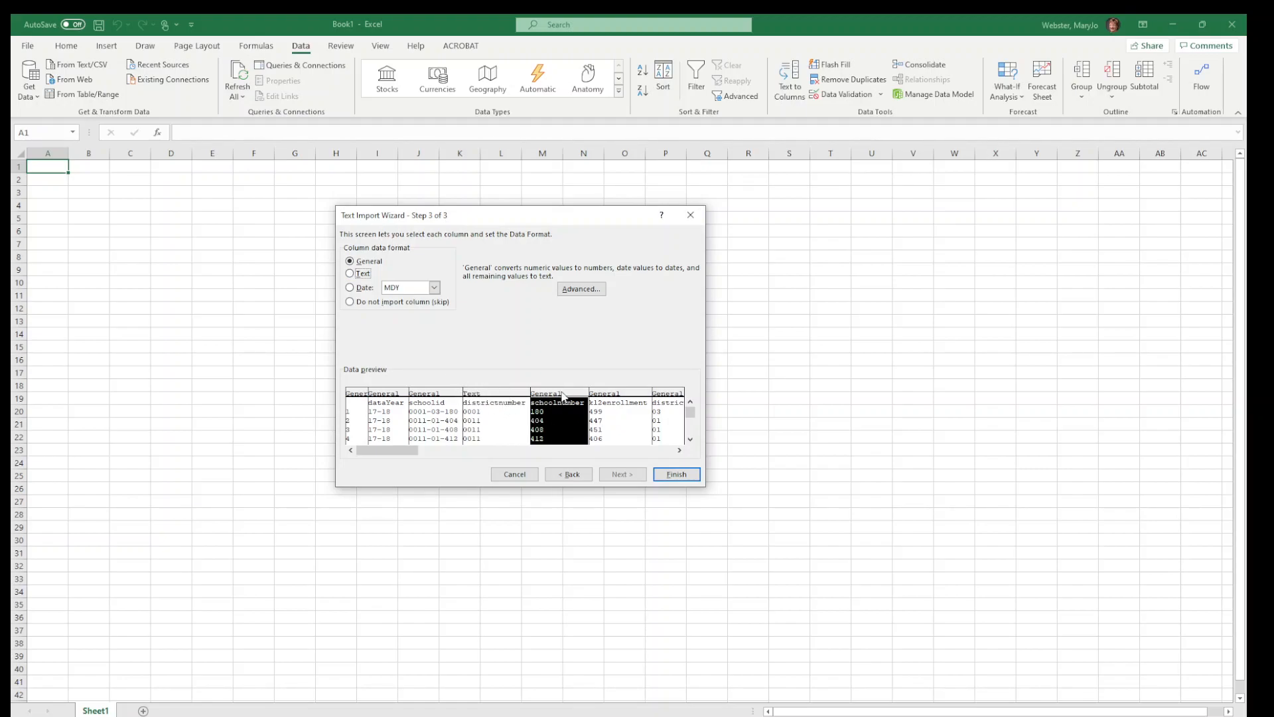
{"action": "left_click", "coordinate": [350, 273]}
Set the districtType and schoolClassification columns to the Text data format
{"action": "left_click", "coordinate": [617, 398]}
{"action": "left_click", "coordinate": [679, 450]}
{"action": "left_click", "coordinate": [679, 450]}
{"action": "left_click", "coordinate": [678, 450]}
{"action": "left_click", "coordinate": [678, 450]}
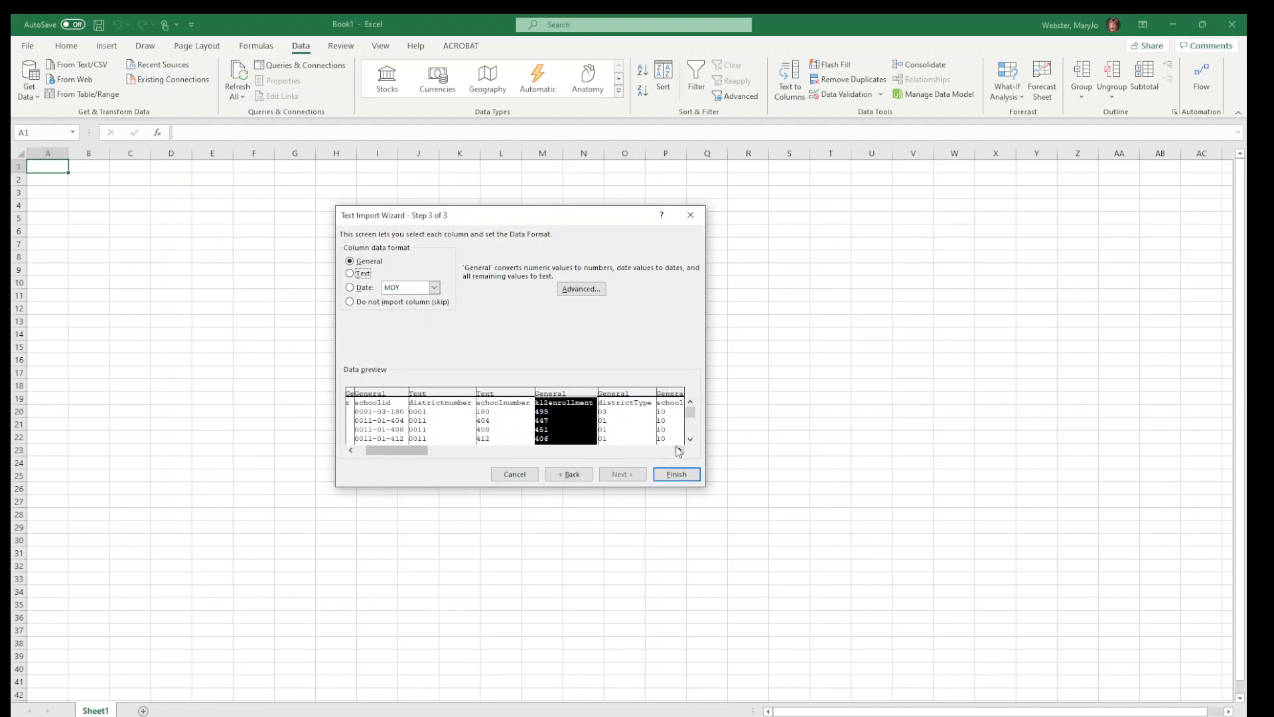
{"action": "left_click", "coordinate": [633, 415]}
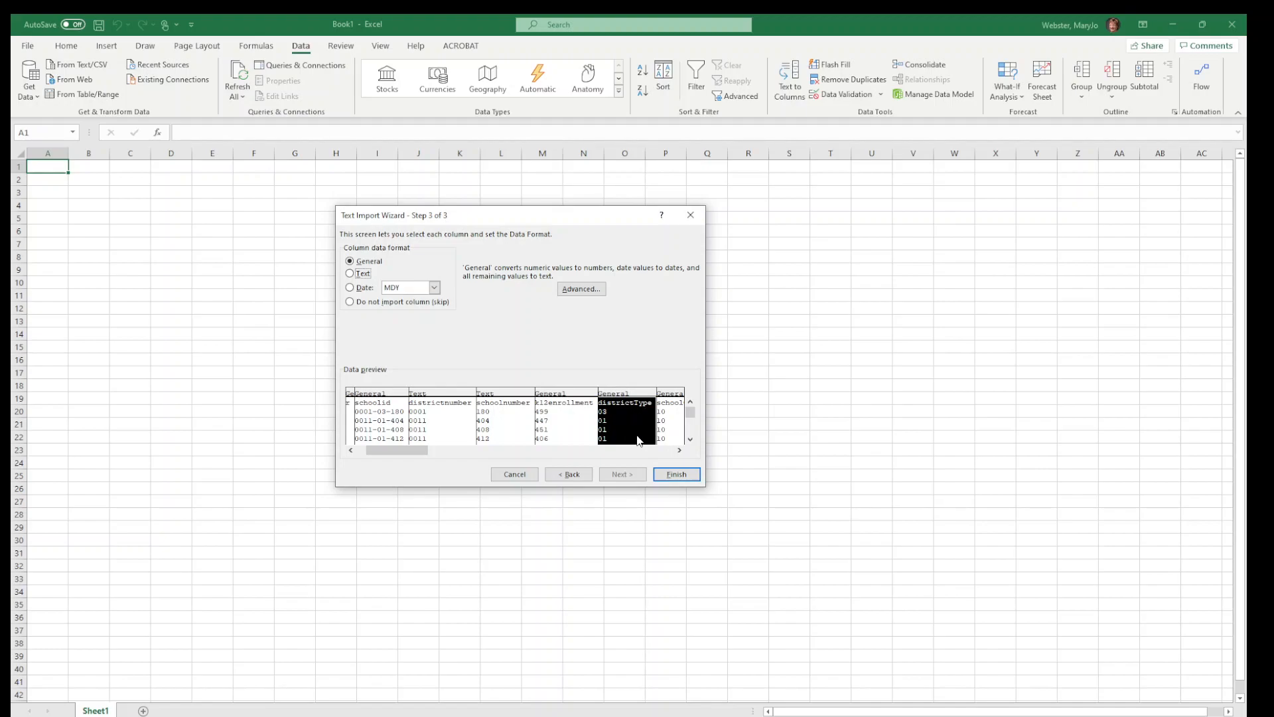
{"action": "left_click", "coordinate": [350, 273]}
{"action": "left_click", "coordinate": [678, 450]}
{"action": "left_click", "coordinate": [679, 450]}
{"action": "left_click", "coordinate": [639, 421]}
{"action": "left_click", "coordinate": [350, 273]}
Check the remaining columns' formats and finish the import into the existing worksheet at cell A1
{"action": "left_click", "coordinate": [601, 451]}
{"action": "left_click", "coordinate": [602, 451]}
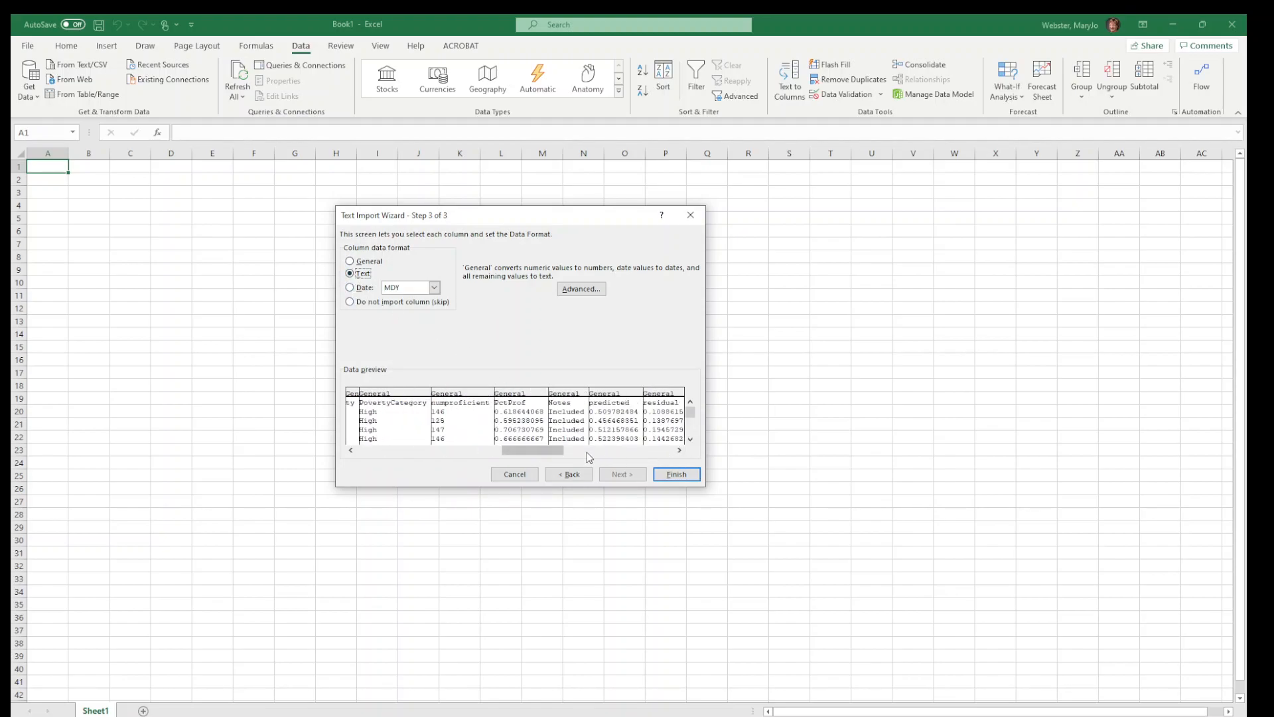
{"action": "left_click_drag", "start_coordinate": [549, 447], "coordinate": [496, 449]}
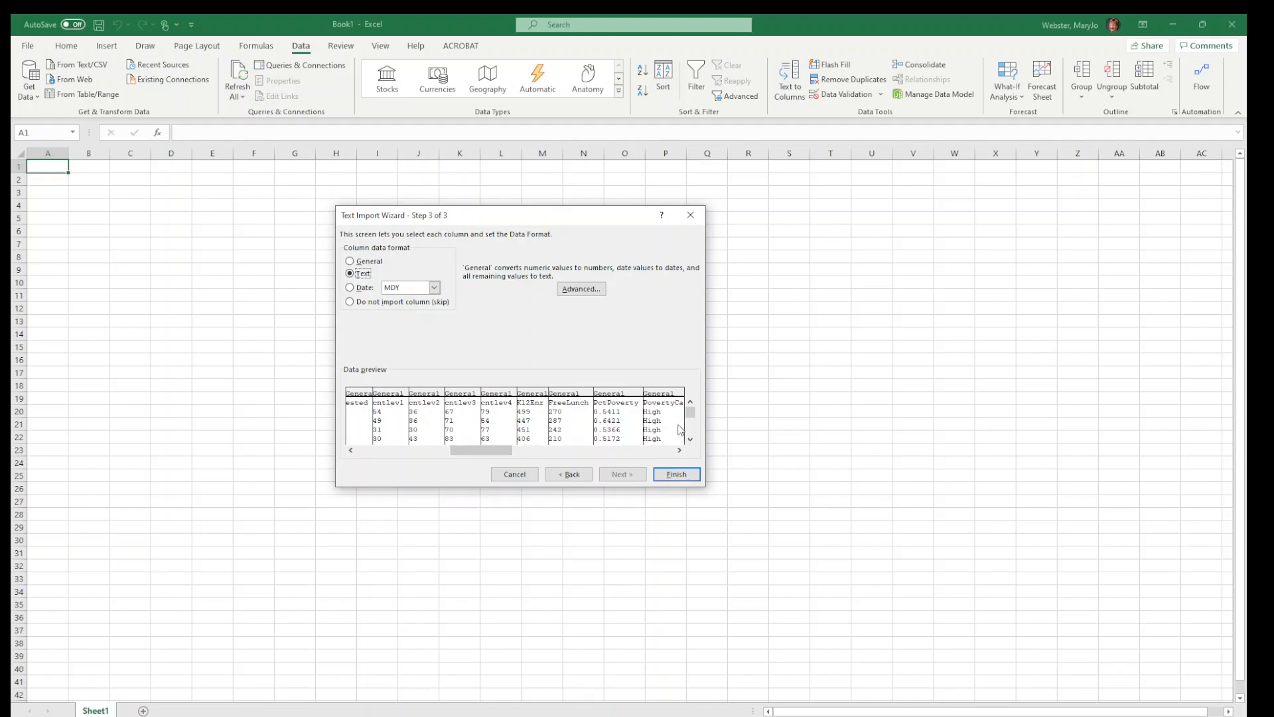
{"action": "left_click", "coordinate": [668, 399]}
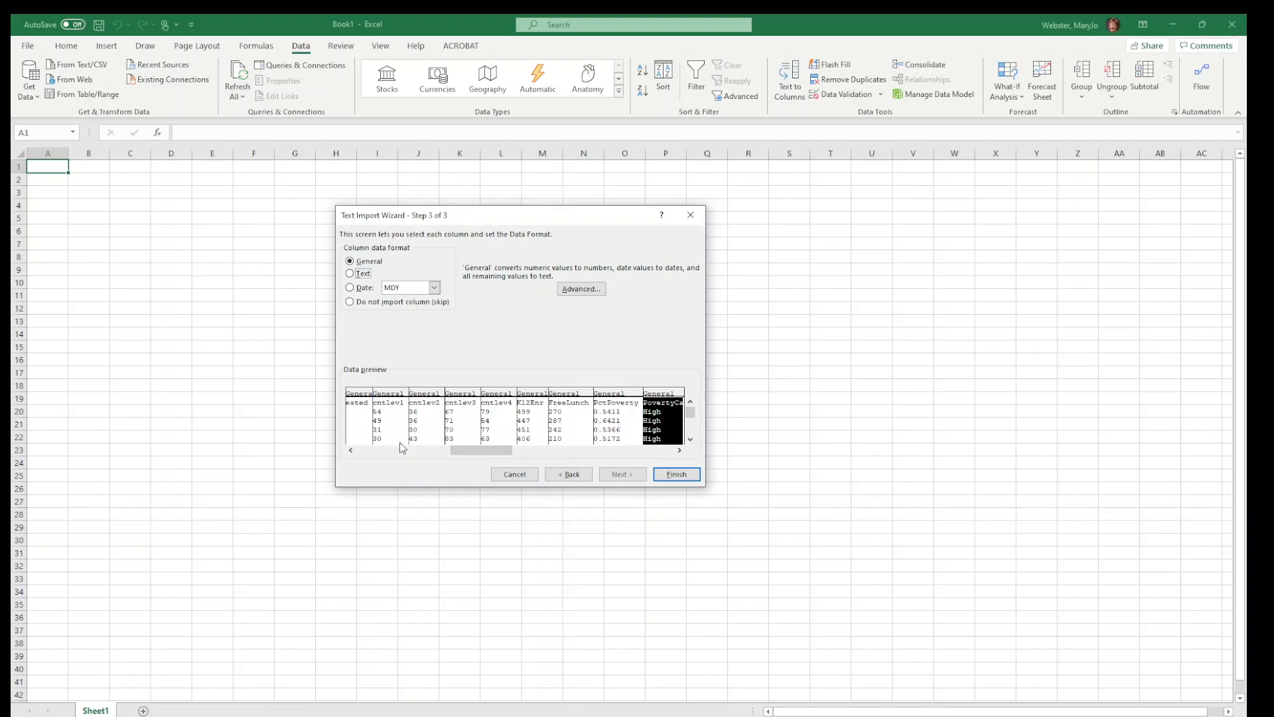
{"action": "left_click_drag", "start_coordinate": [491, 453], "coordinate": [446, 452]}
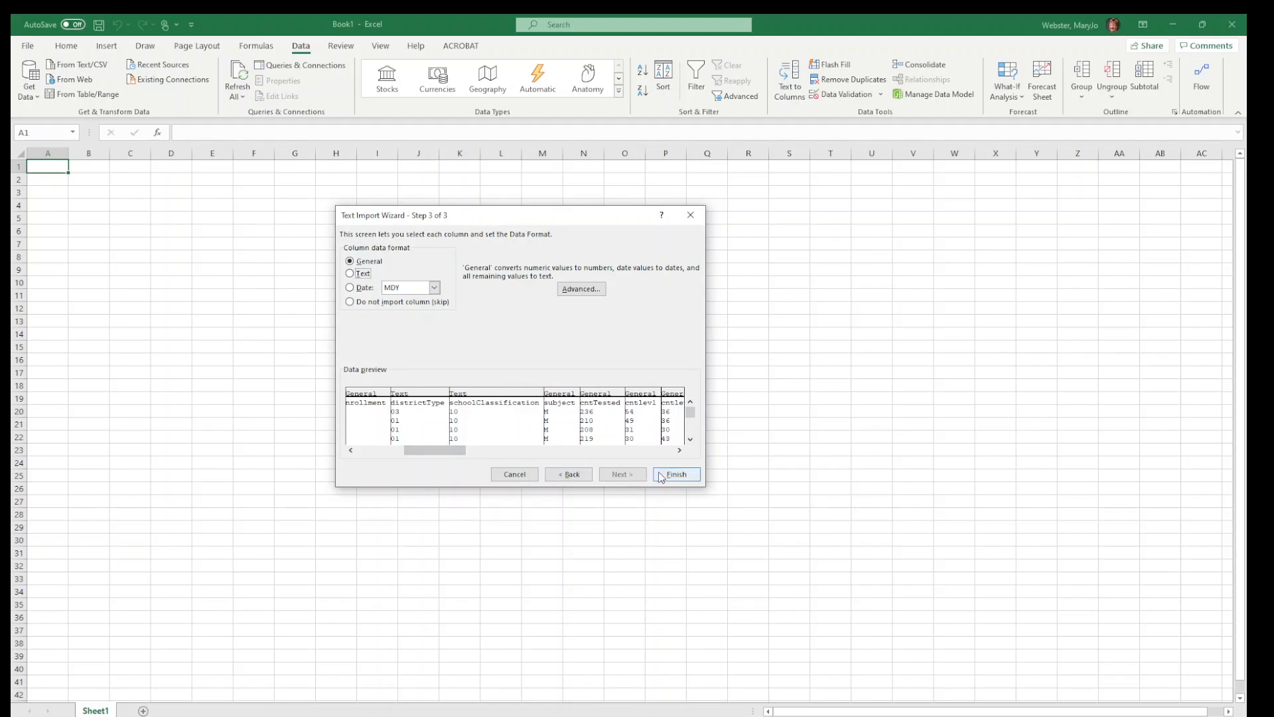
{"action": "left_click_drag", "start_coordinate": [445, 454], "coordinate": [588, 453]}
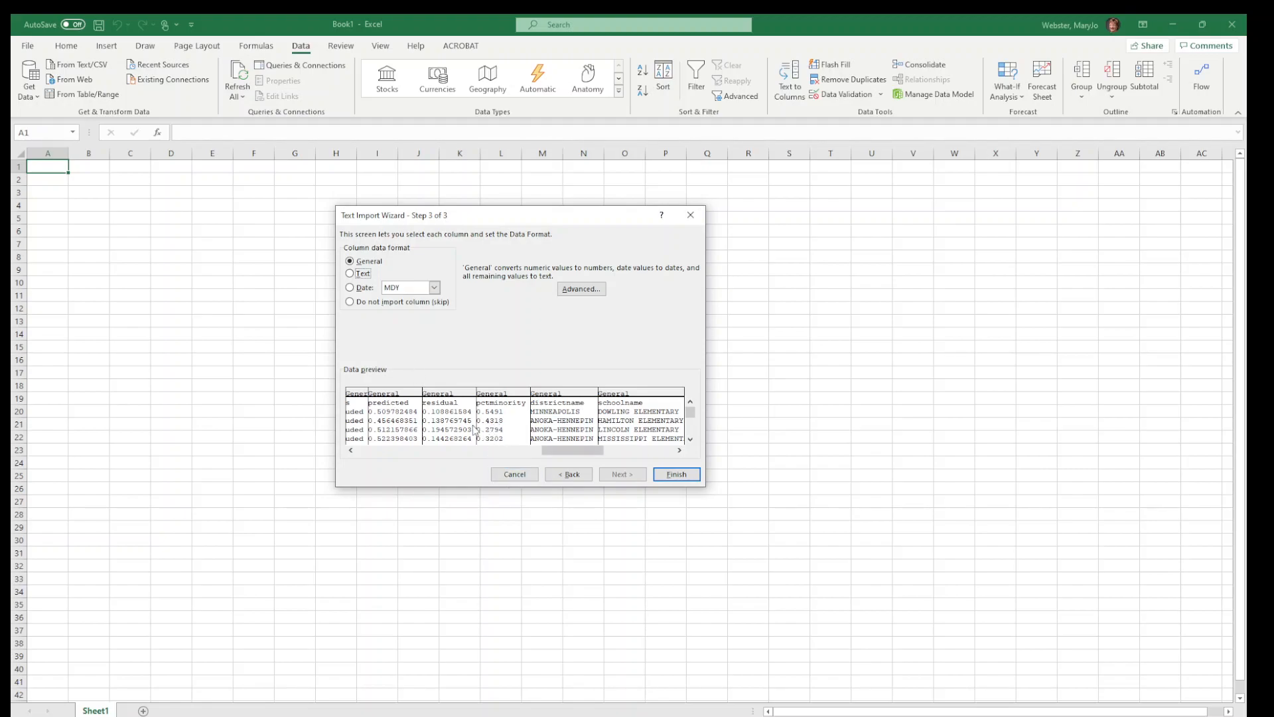
{"action": "left_click", "coordinate": [673, 475]}
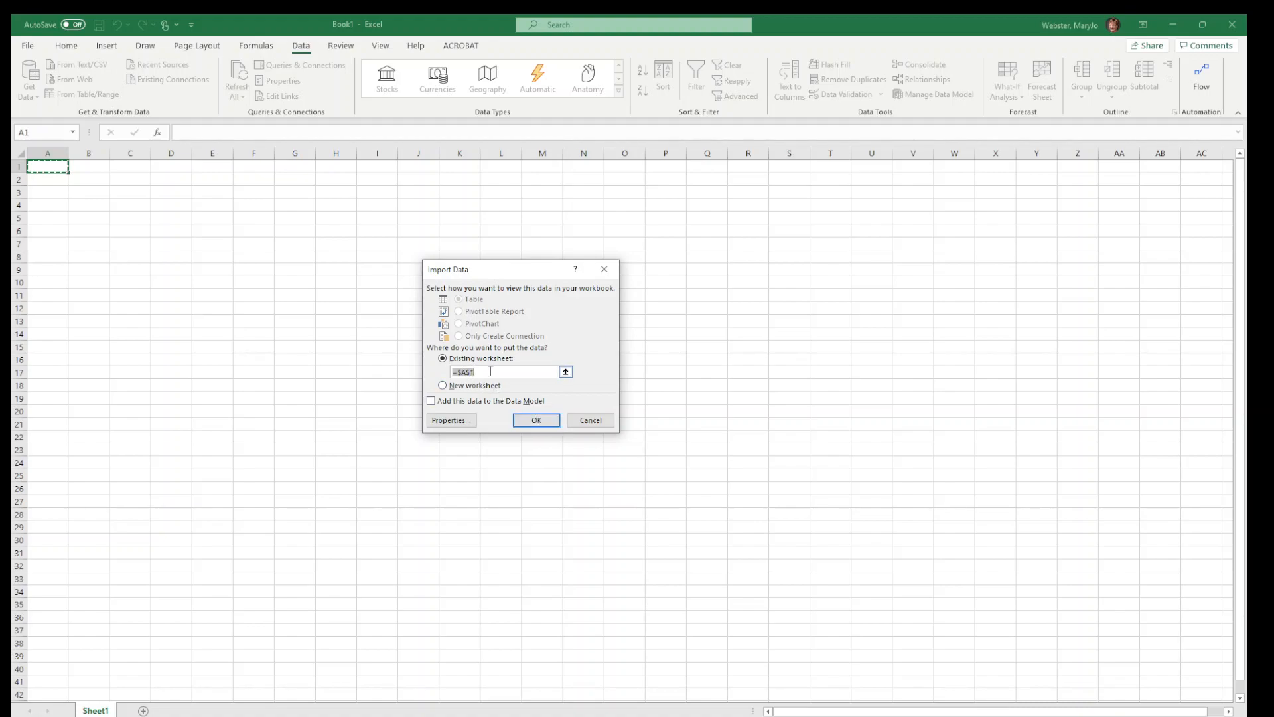
{"action": "left_click", "coordinate": [537, 420]}
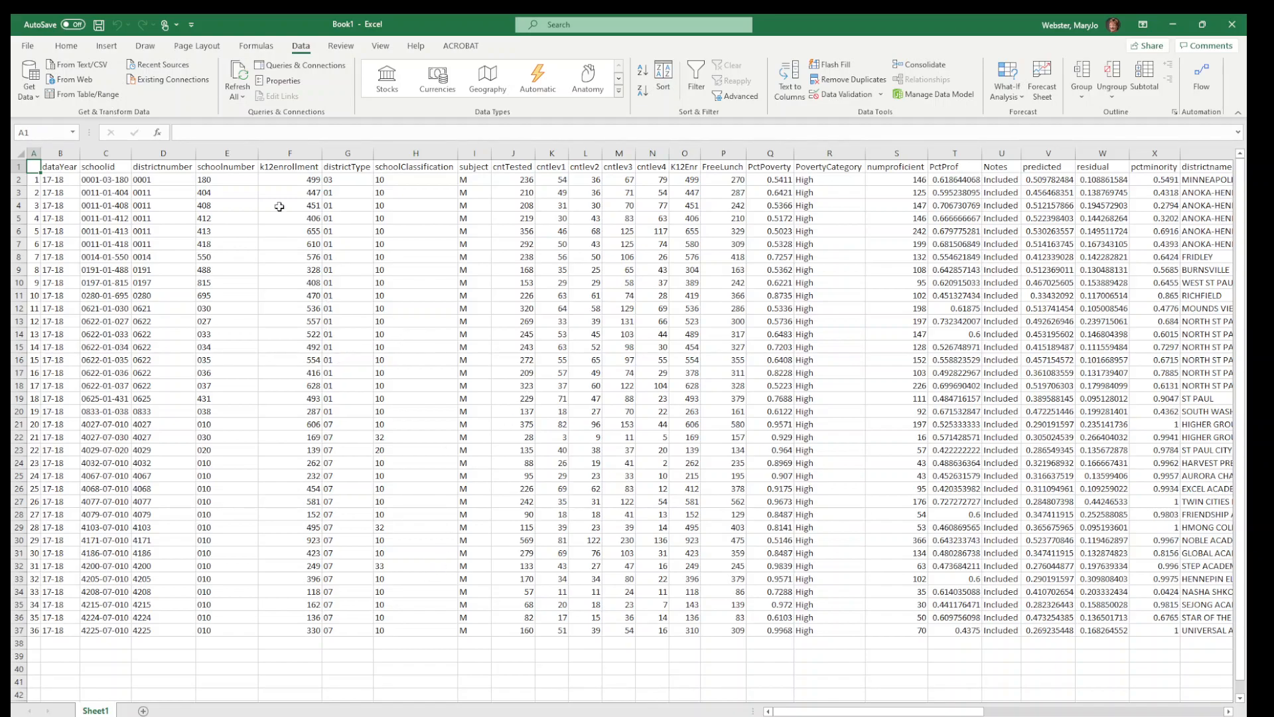
Create a blank workbook and start a Text/CSV import of importing_sample_data.csv through Get Data
{"action": "left_click", "coordinate": [25, 52]}
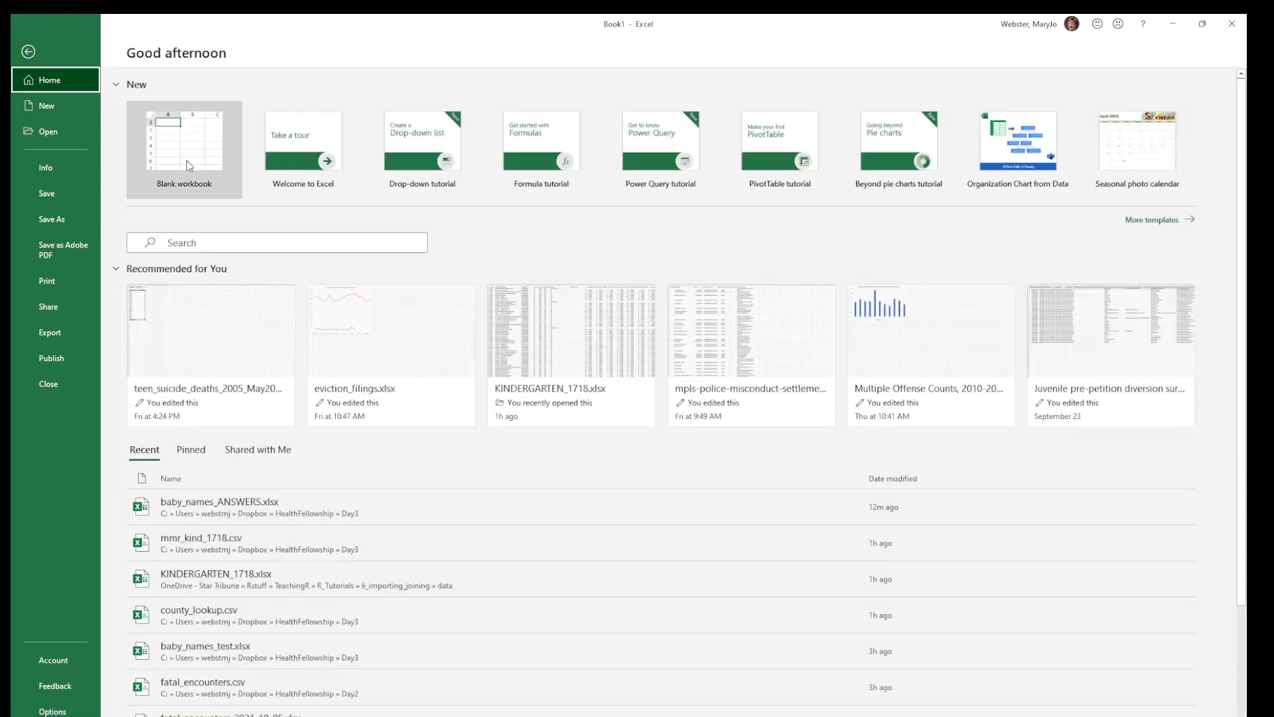
{"action": "left_click", "coordinate": [183, 150]}
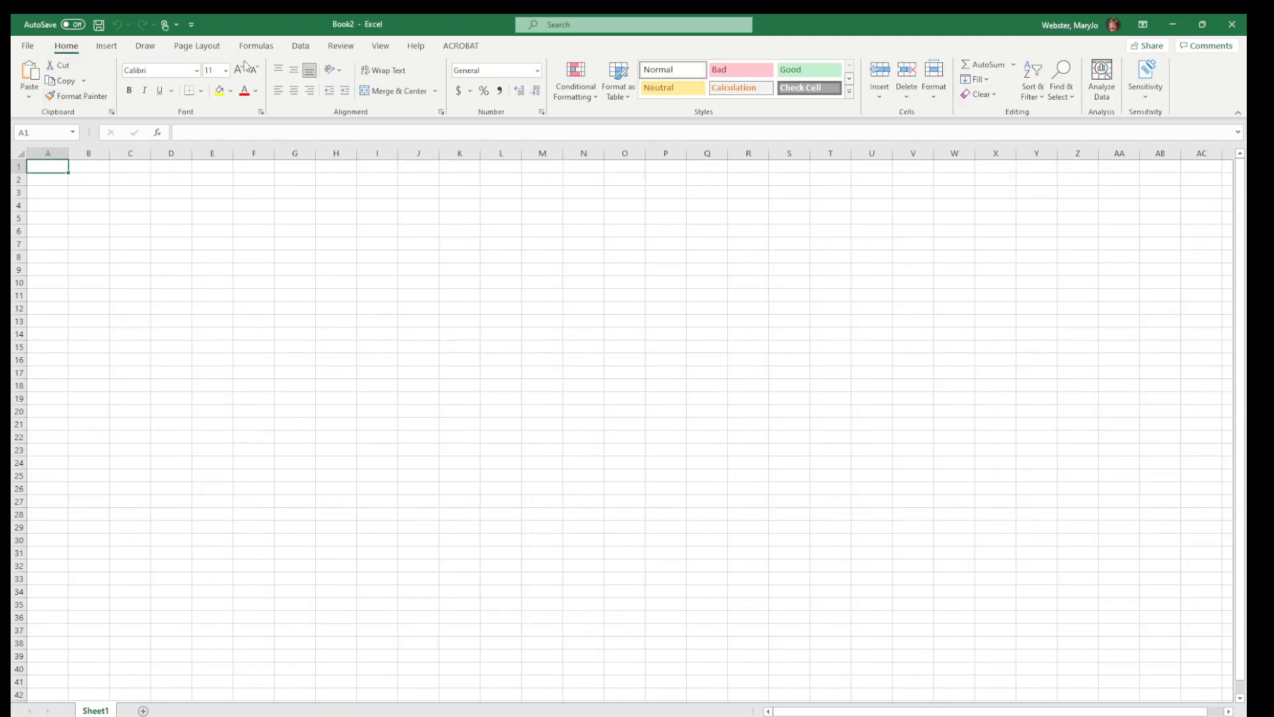
{"action": "left_click", "coordinate": [302, 45]}
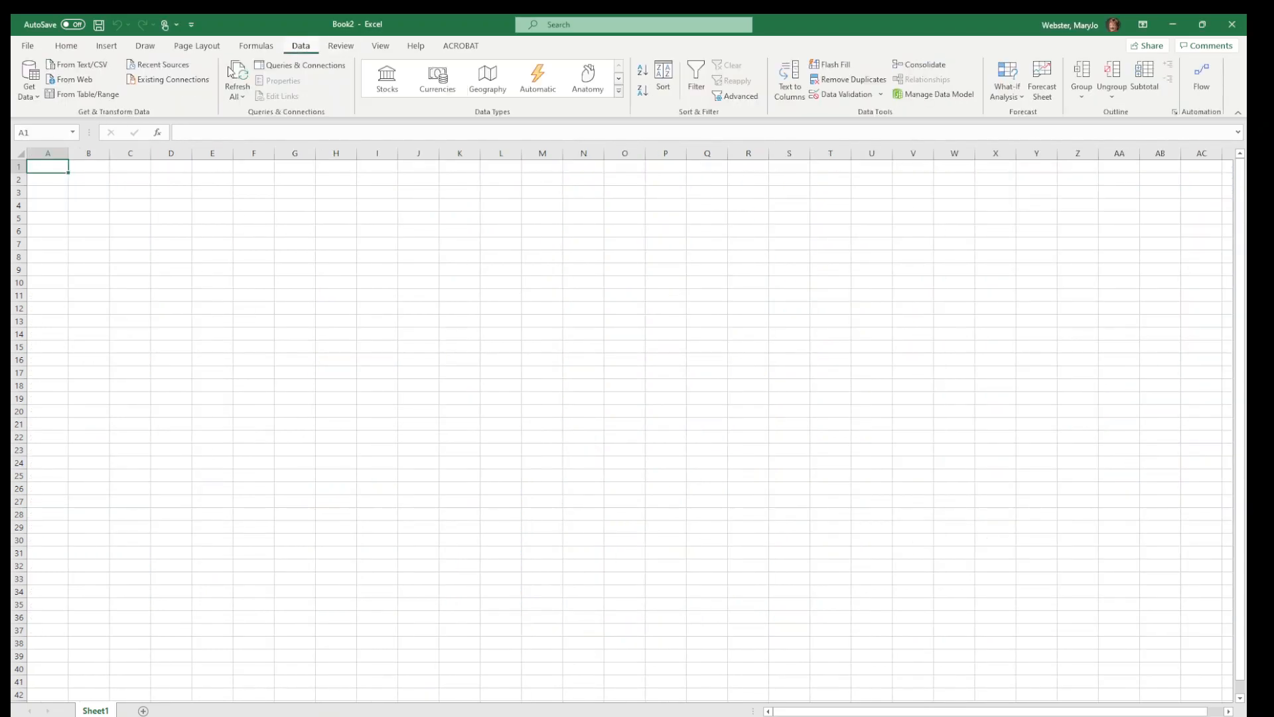
{"action": "left_click", "coordinate": [29, 80]}
{"action": "mouse_move", "coordinate": [74, 128]}
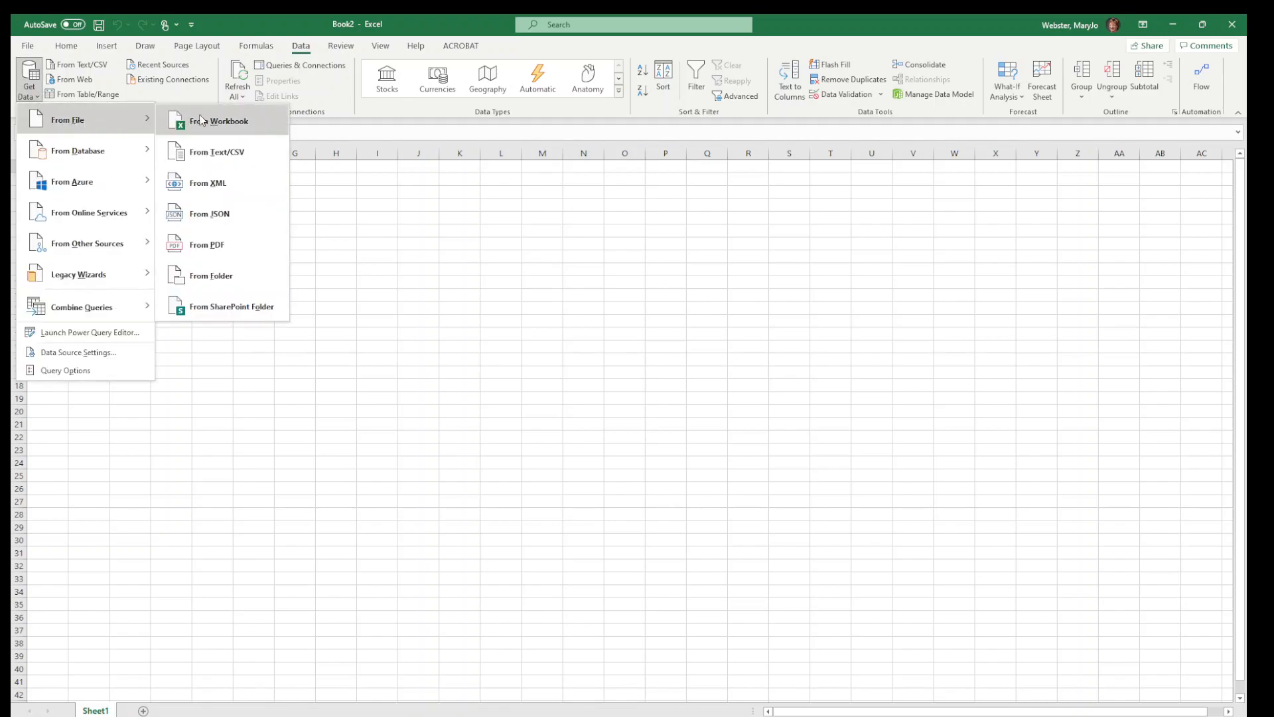
{"action": "left_click", "coordinate": [219, 154]}
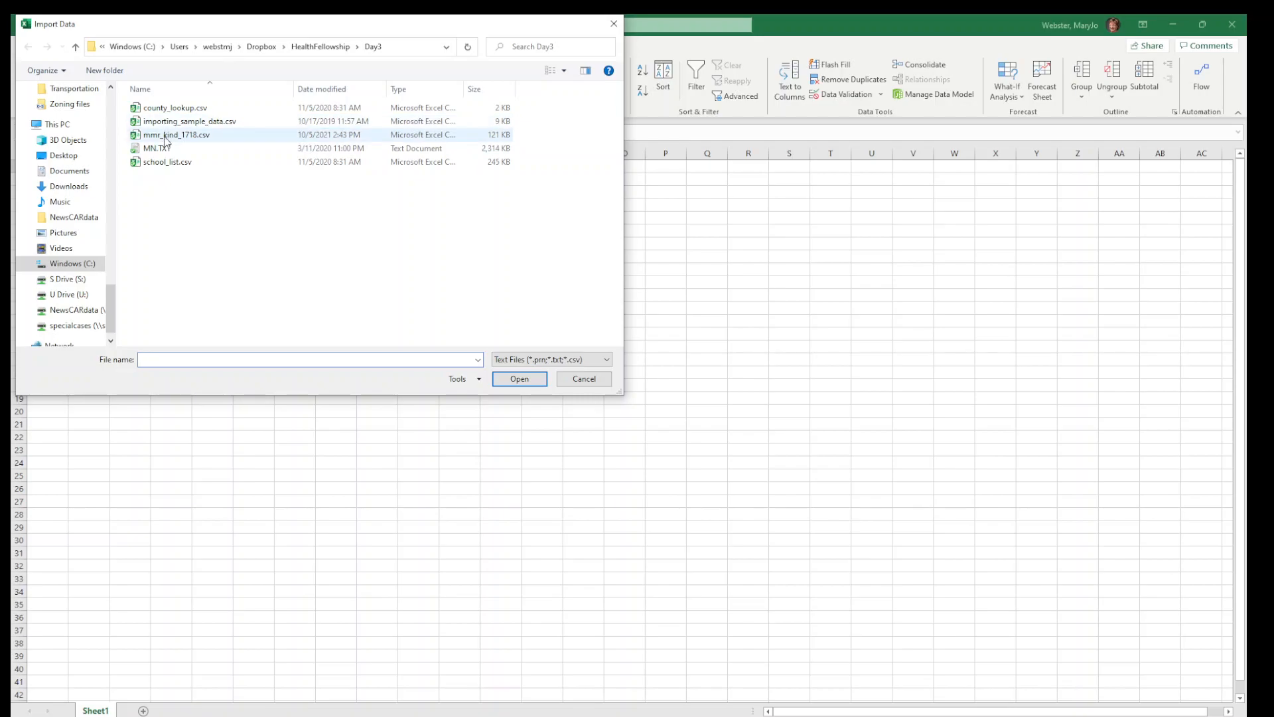
{"action": "double_click", "coordinate": [170, 123]}
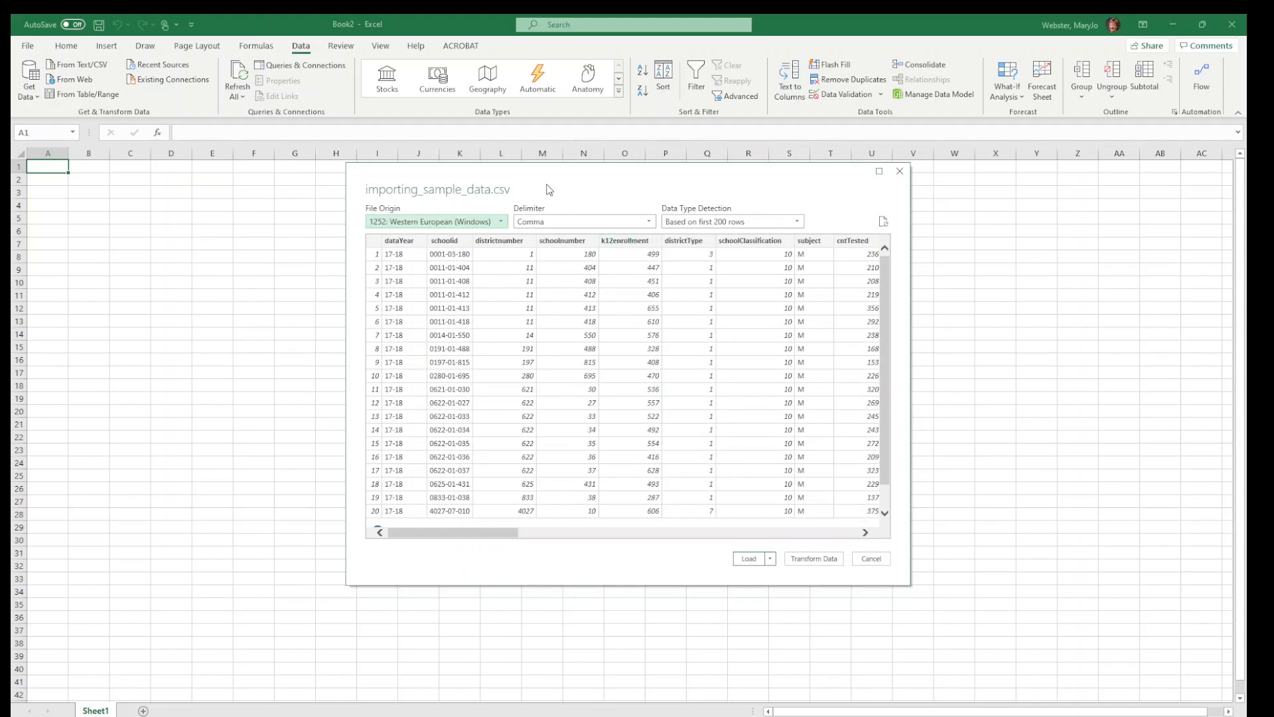
Open the previewed CSV data for transformation in the Power Query Editor and widen the editor window
{"action": "left_click_drag", "start_coordinate": [548, 189], "coordinate": [523, 219]}
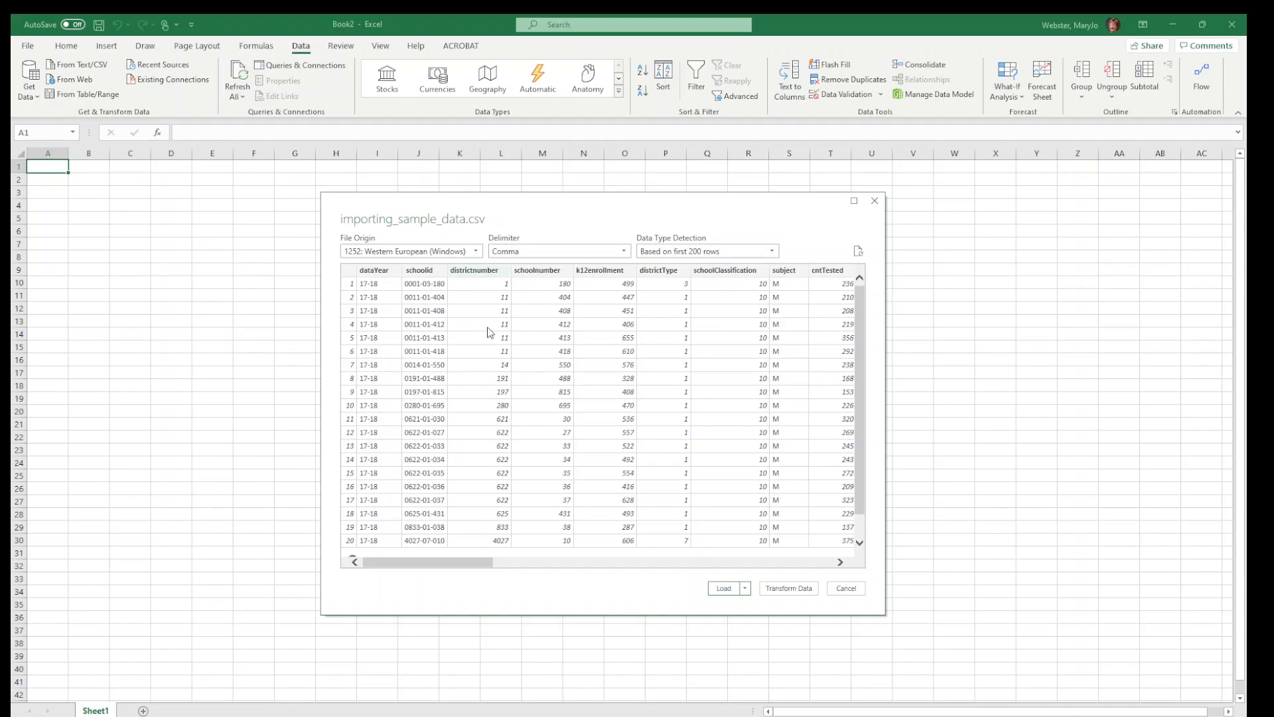
{"action": "left_click", "coordinate": [789, 590]}
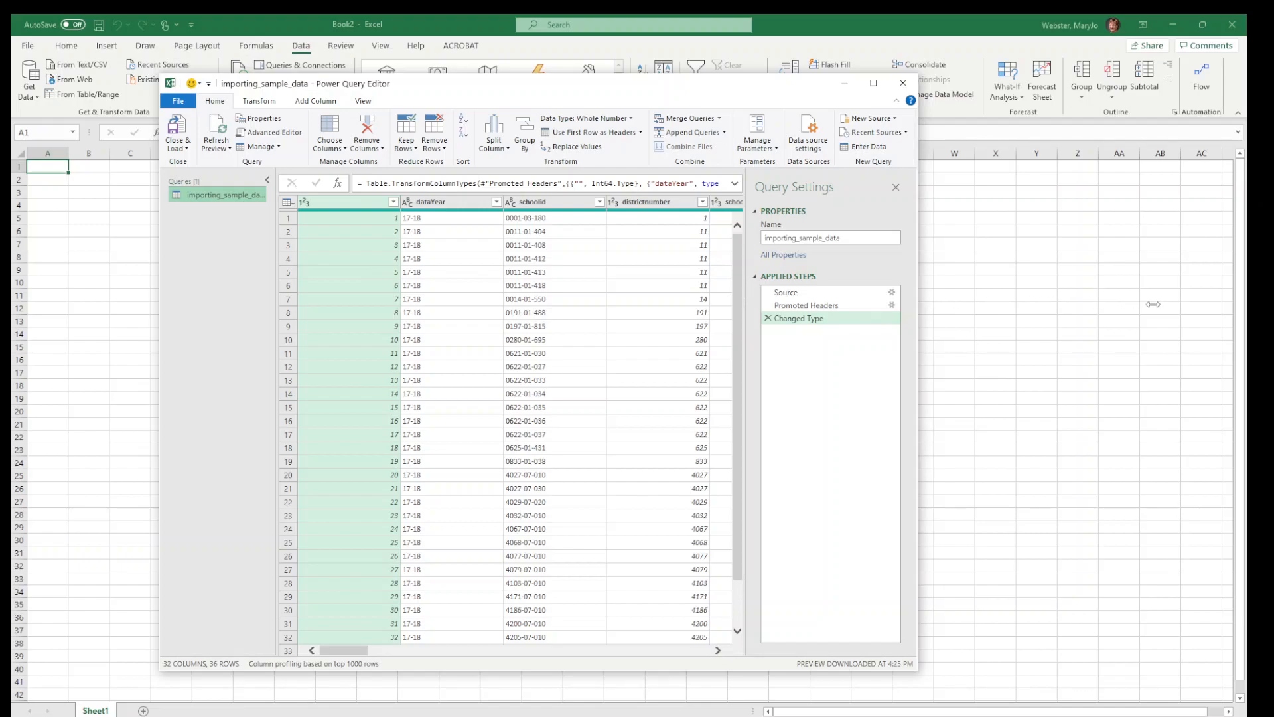
{"action": "left_click_drag", "start_coordinate": [919, 310], "coordinate": [1160, 310]}
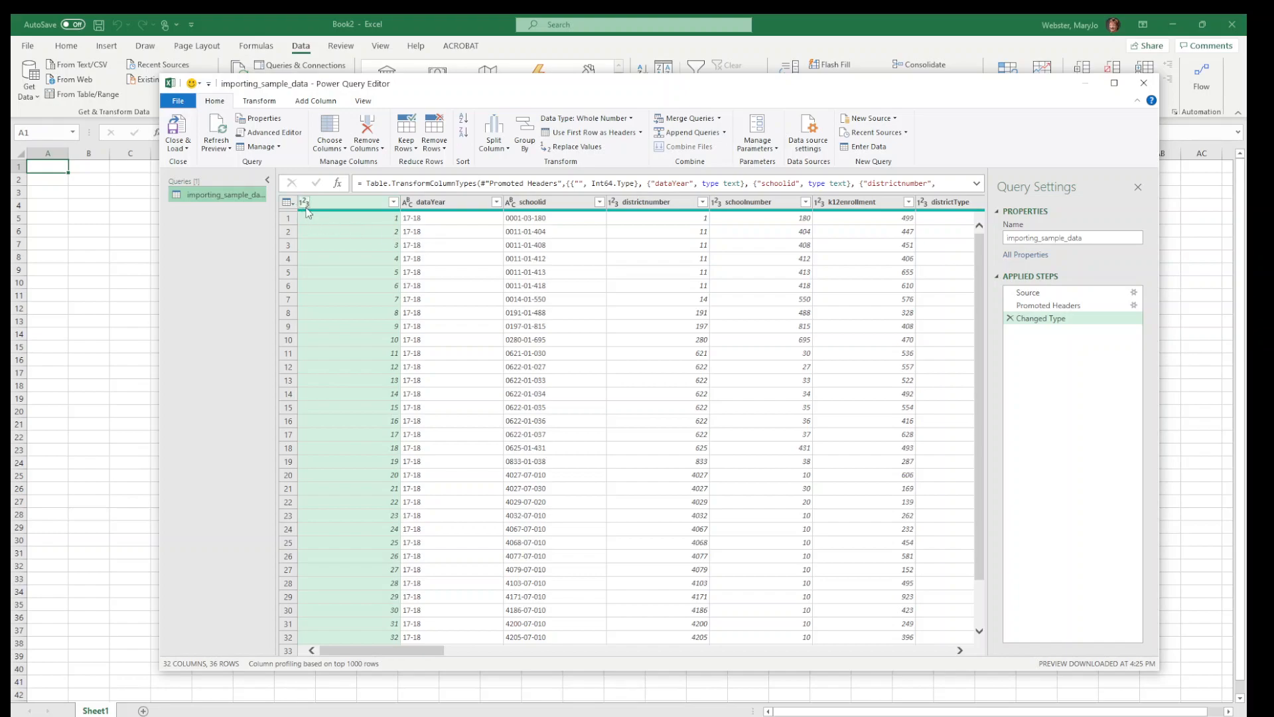
Review the data type choices available for the dataYear column without changing its type
{"action": "left_click", "coordinate": [409, 202]}
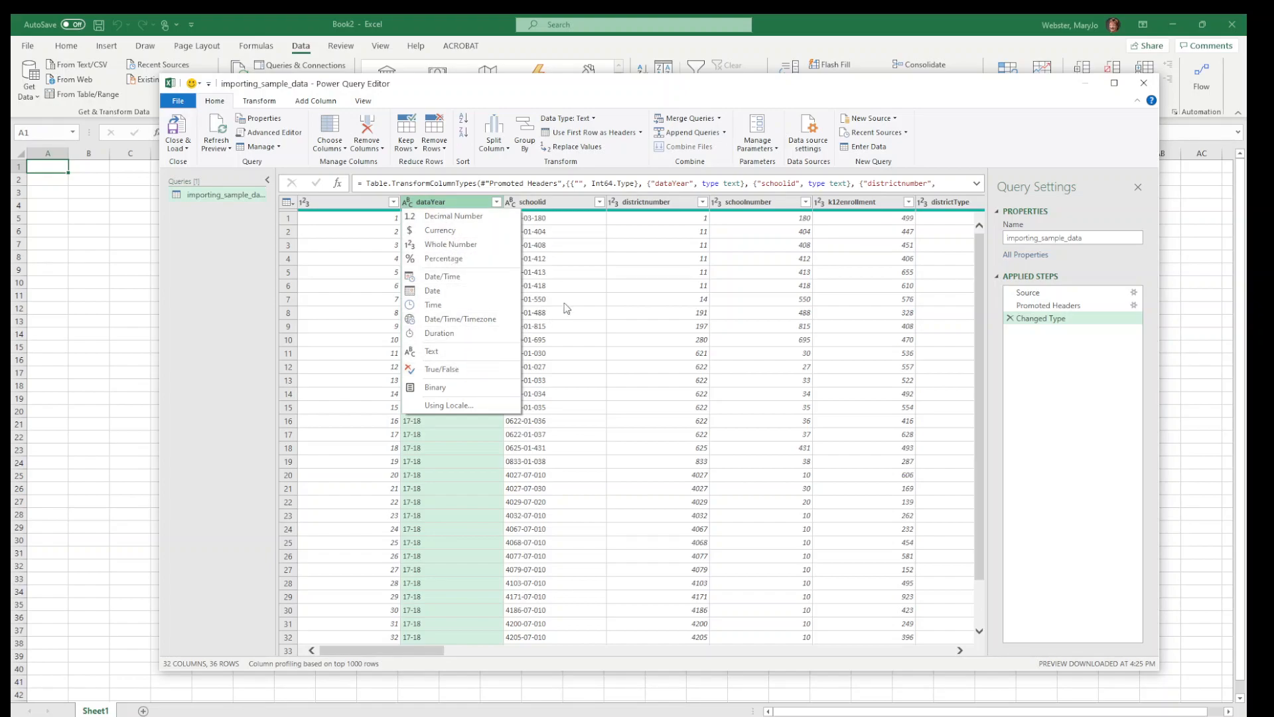
{"action": "left_click", "coordinate": [564, 292]}
{"action": "left_click", "coordinate": [580, 273]}
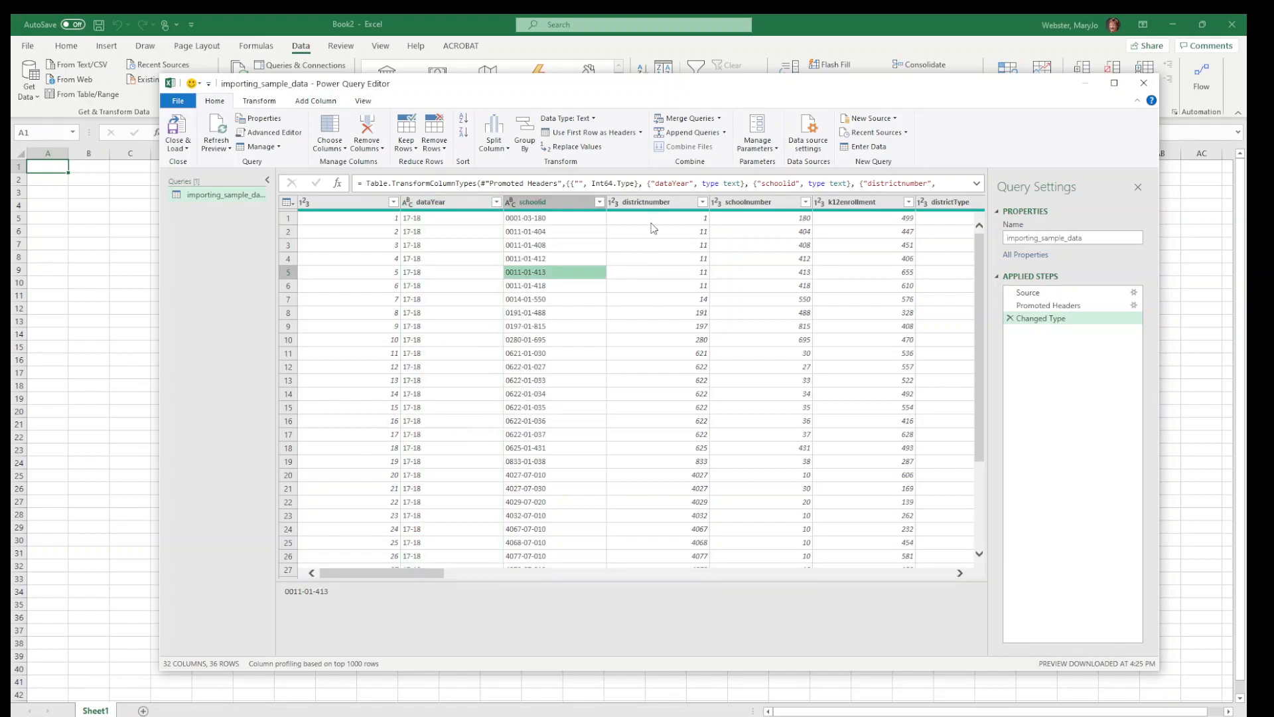
Set the districtnumber and schoolnumber columns to the Text type, replacing the current conversion for each
{"action": "left_click", "coordinate": [613, 203]}
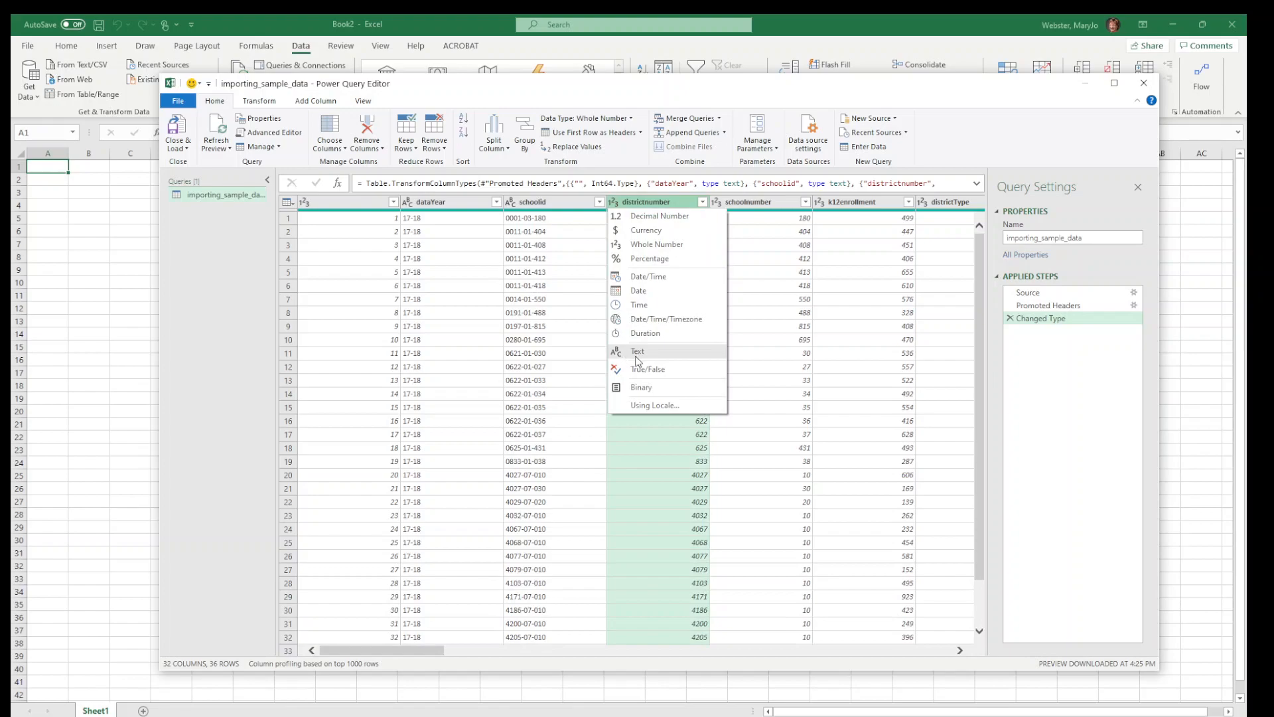
{"action": "left_click", "coordinate": [638, 352]}
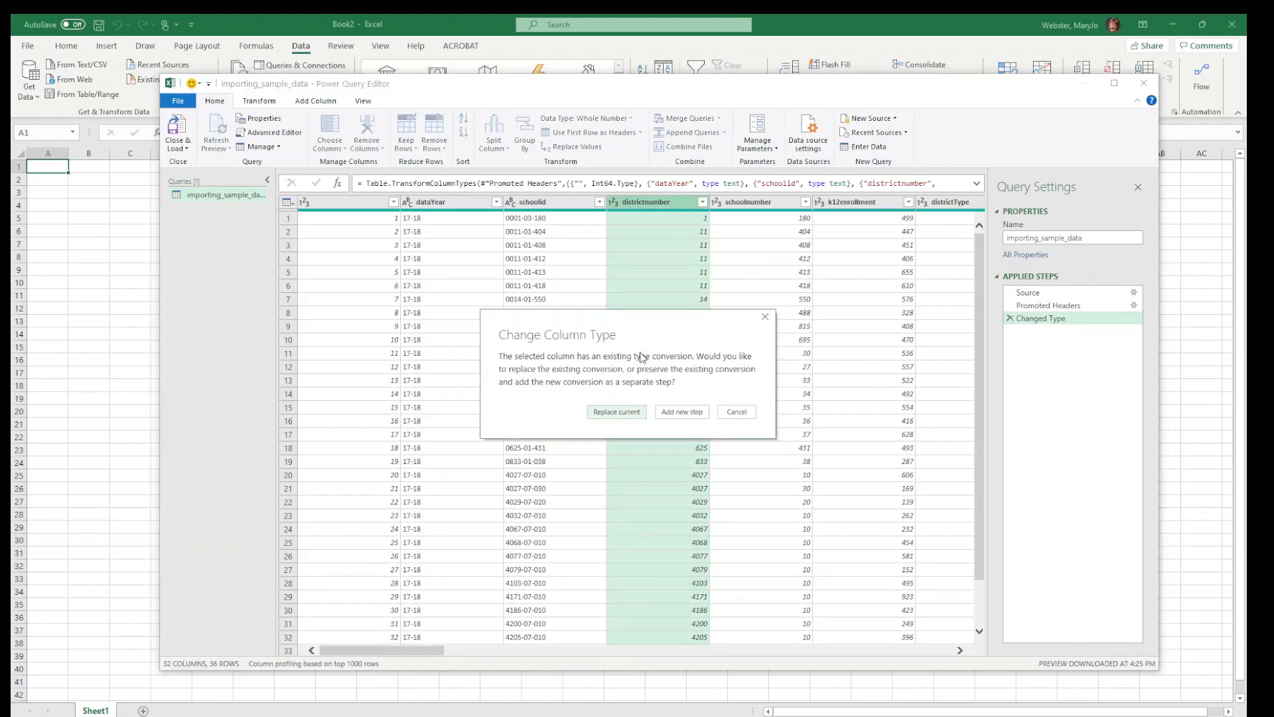
{"action": "left_click", "coordinate": [617, 412]}
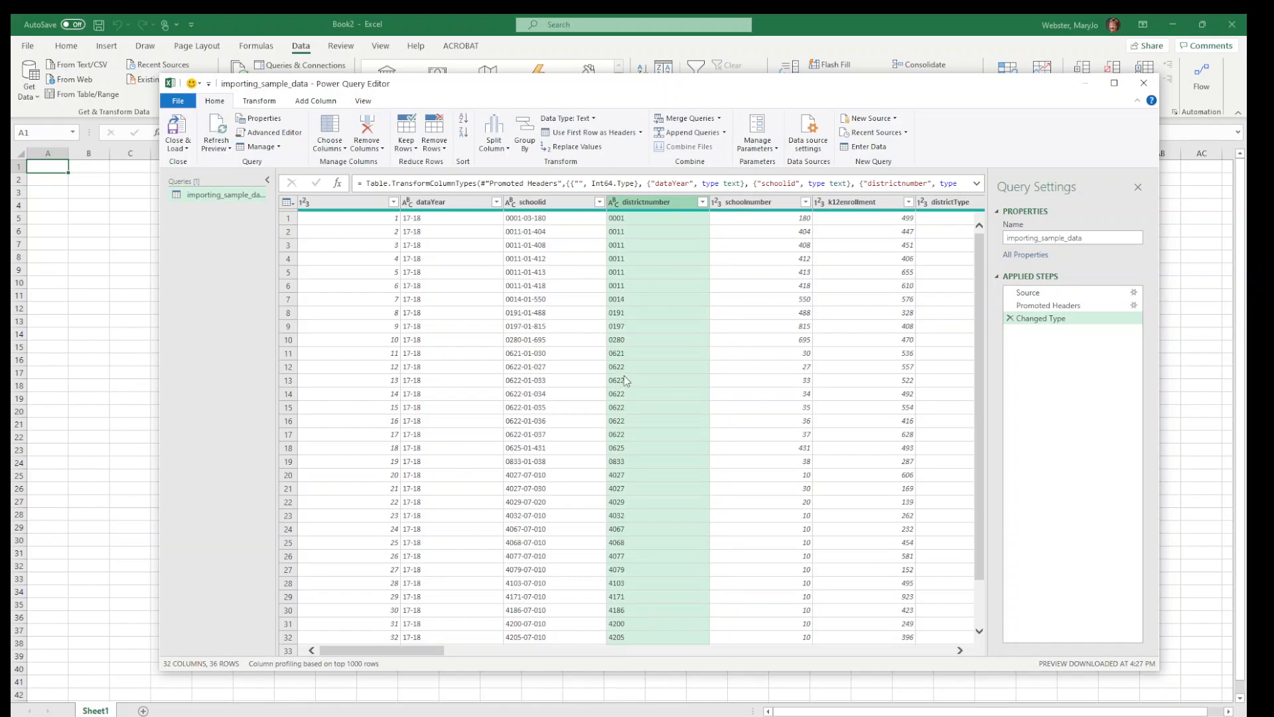
{"action": "left_click", "coordinate": [717, 202]}
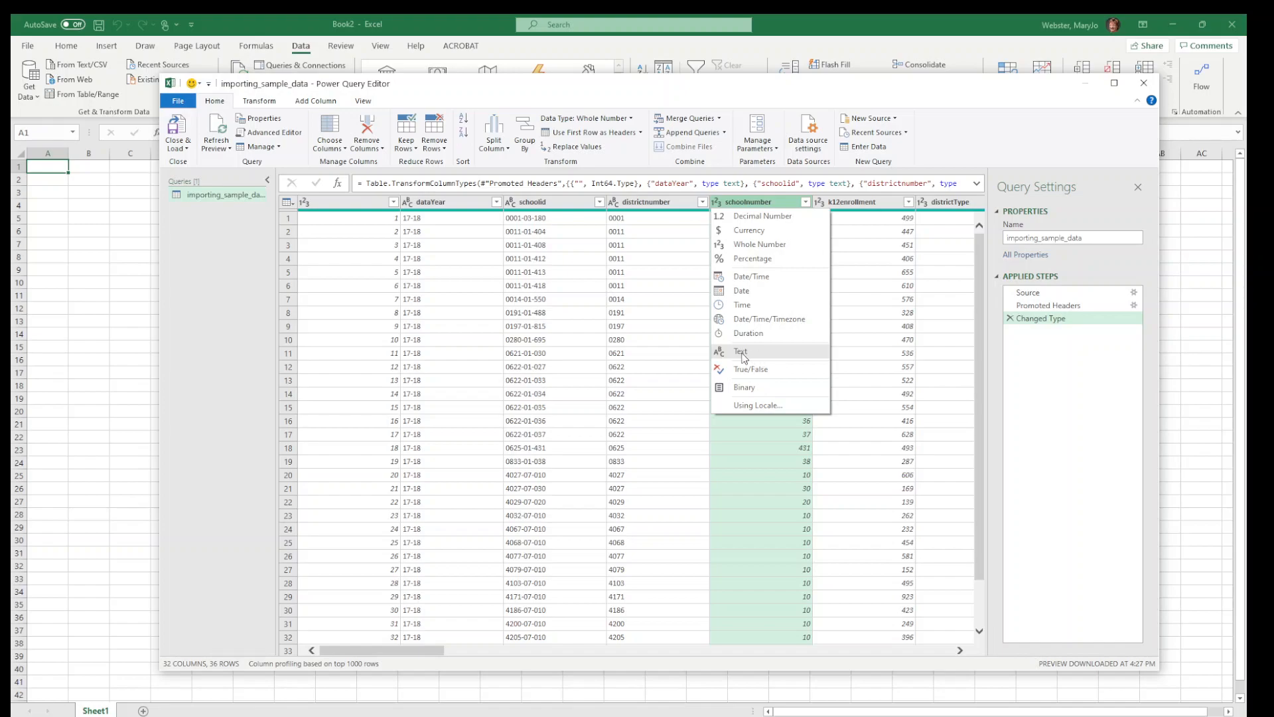
{"action": "left_click", "coordinate": [741, 352]}
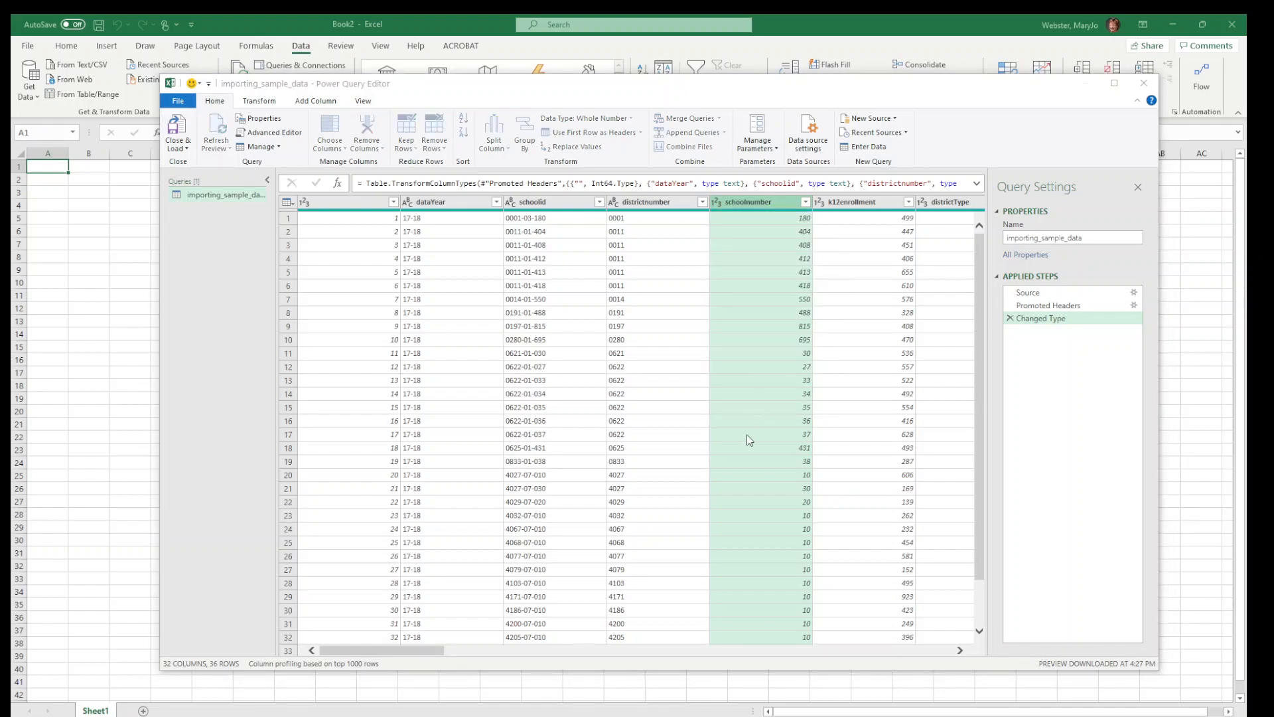
{"action": "key", "text": "Return"}
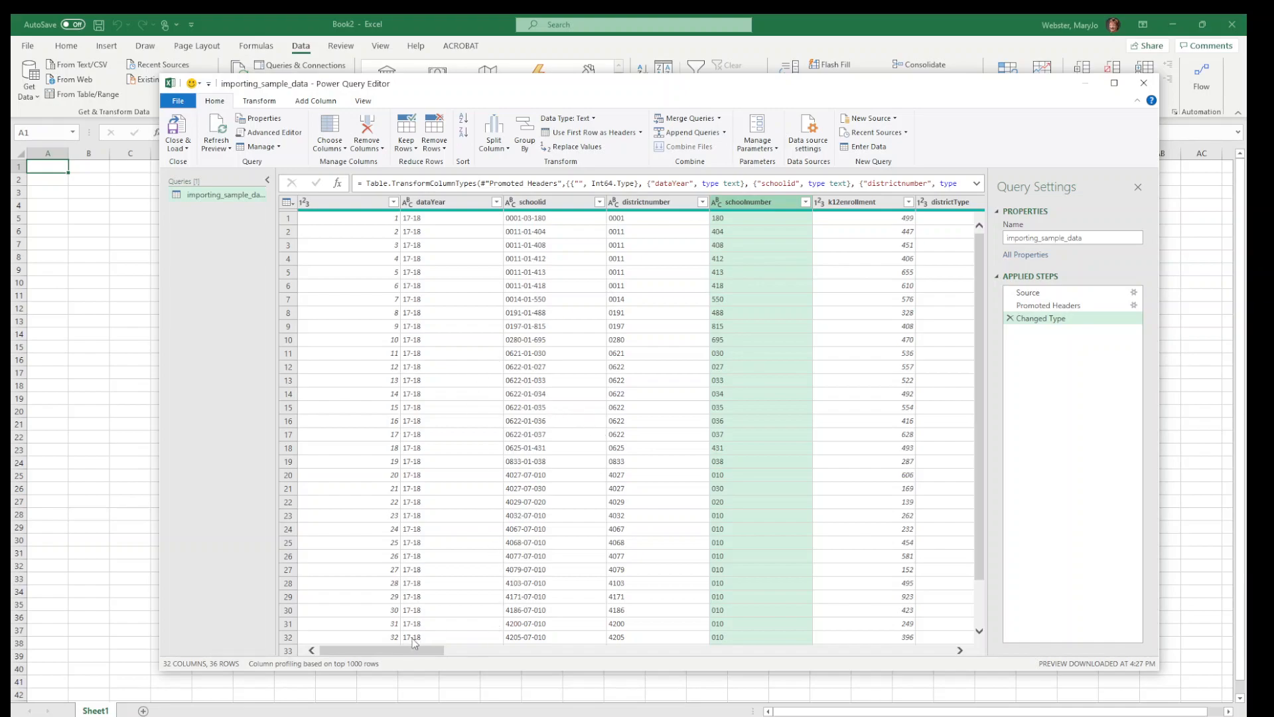
Set the districtType column to the Text type, replacing its current conversion
{"action": "left_click_drag", "start_coordinate": [408, 650], "coordinate": [493, 650]}
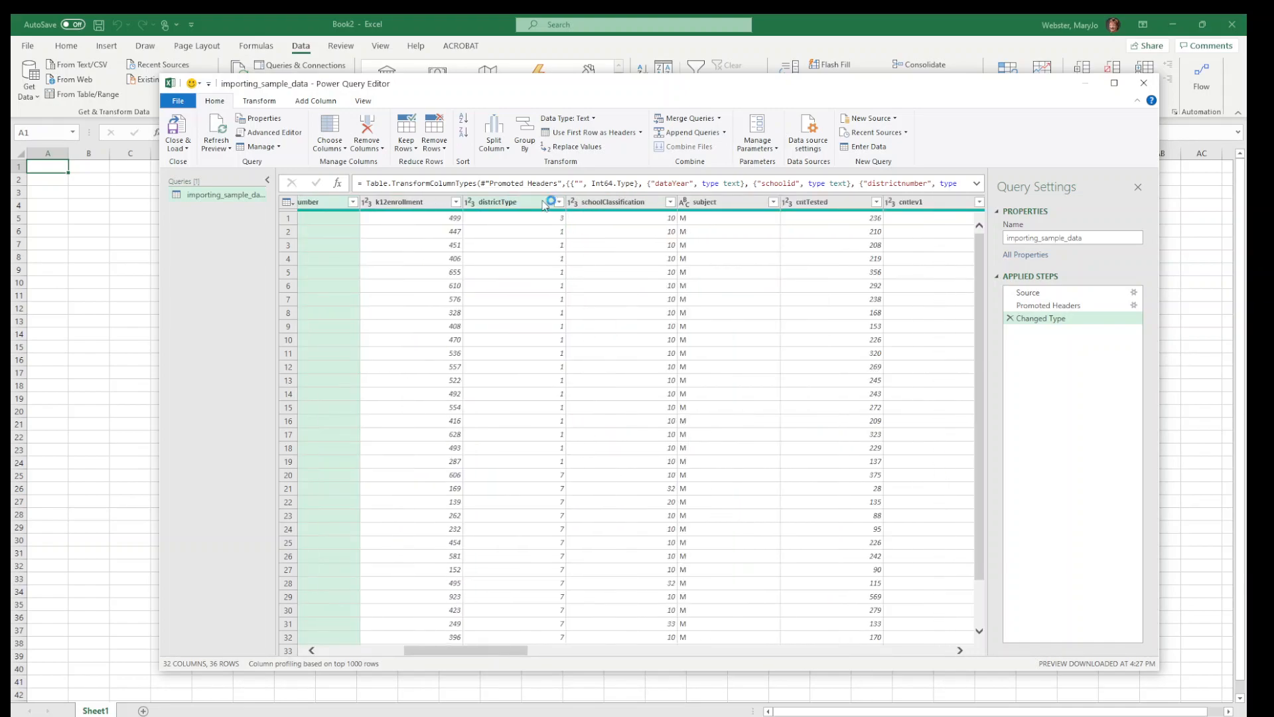
{"action": "left_click", "coordinate": [471, 203]}
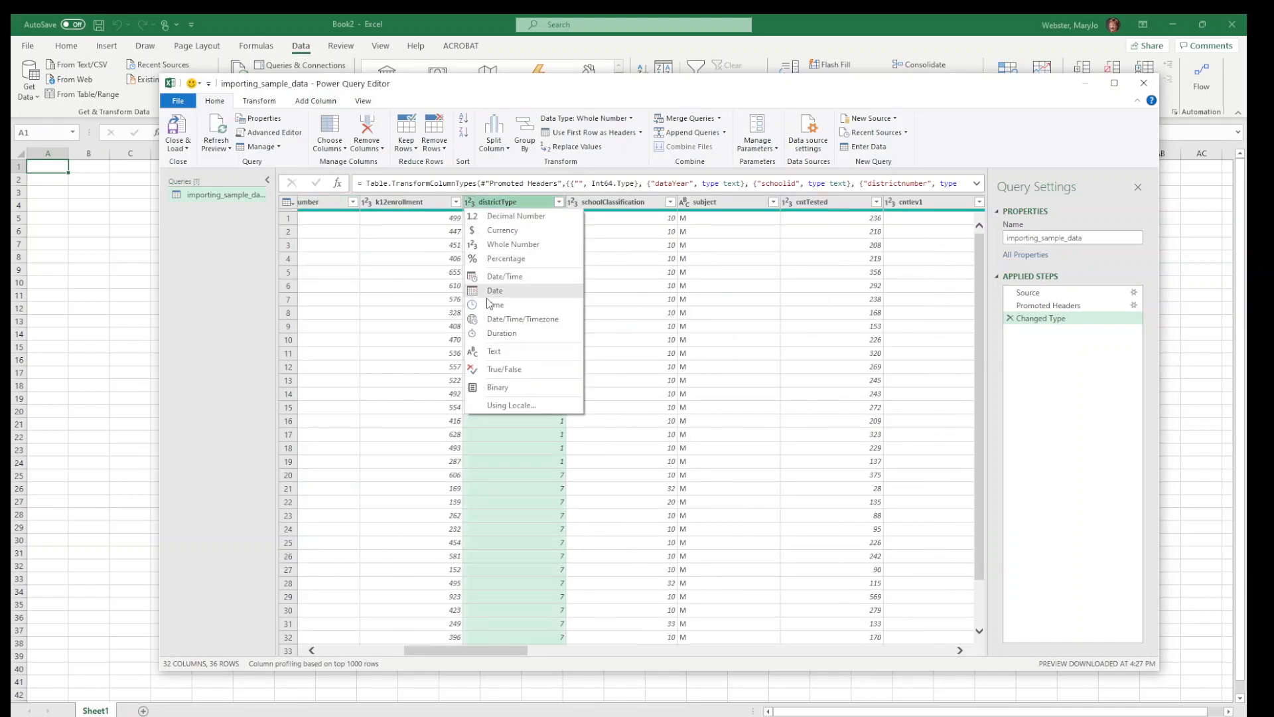
{"action": "left_click", "coordinate": [502, 353]}
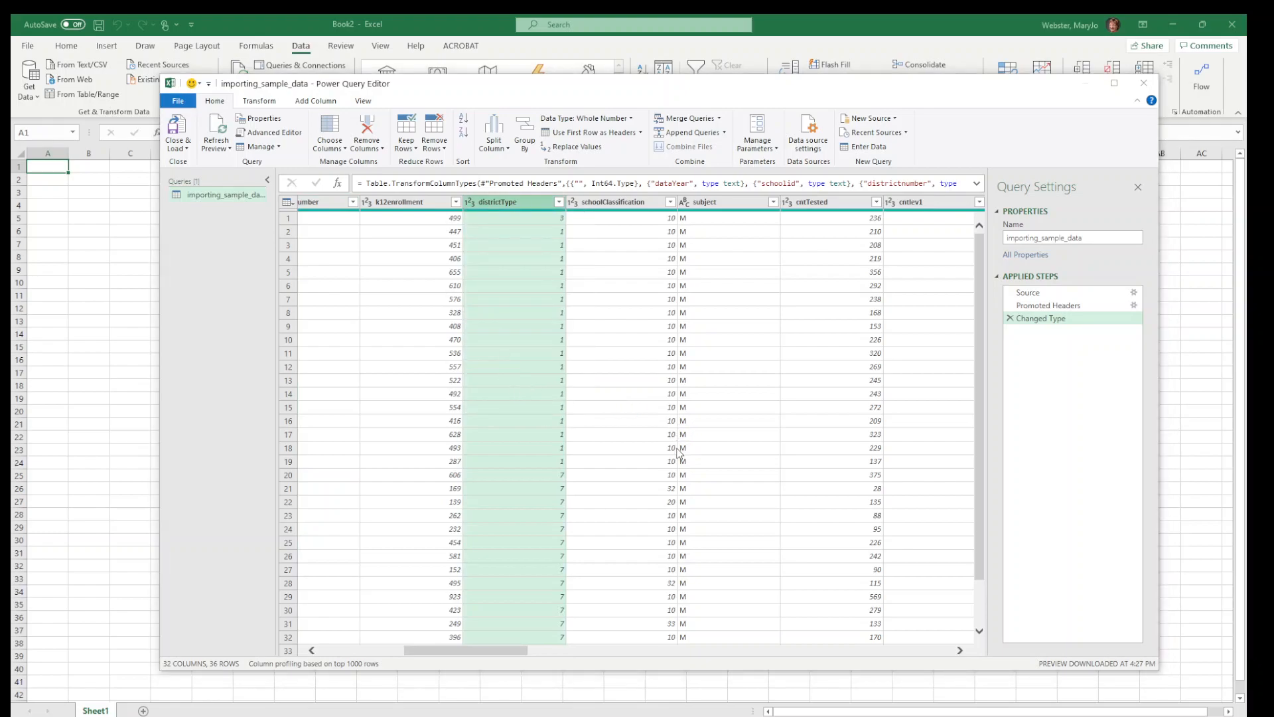
{"action": "left_click", "coordinate": [612, 414]}
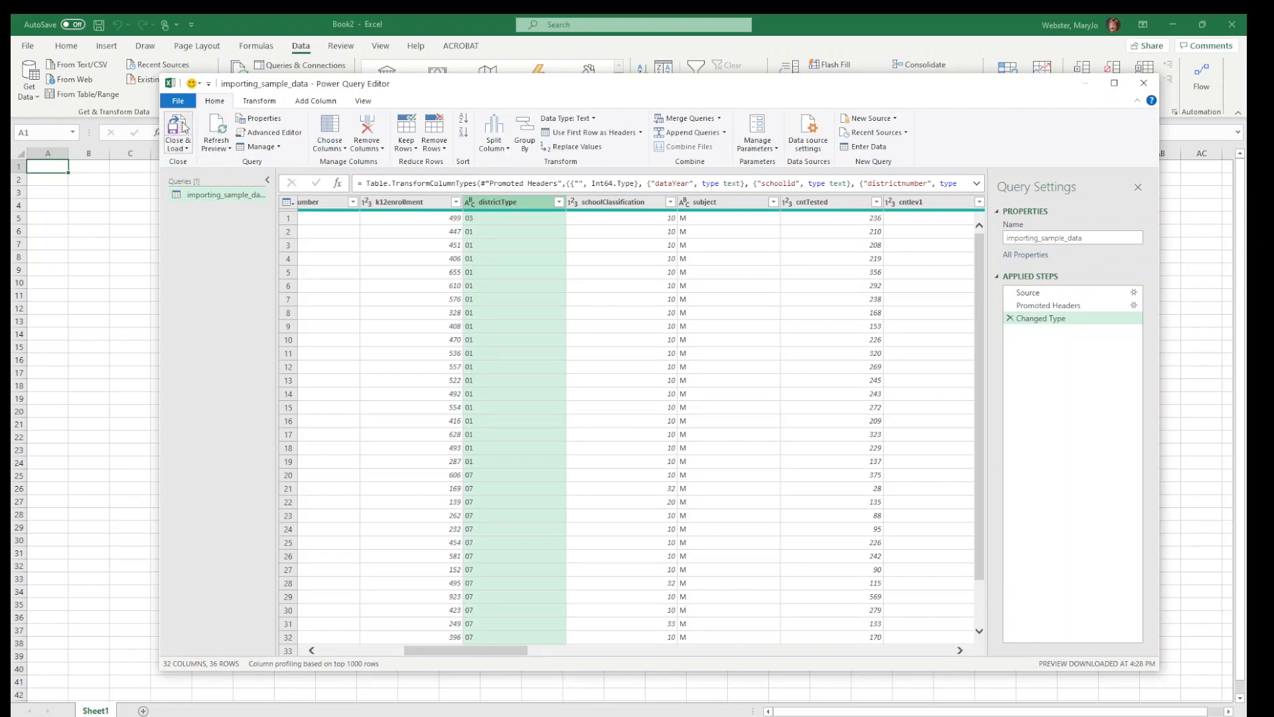
Close the query editor and load the data as a table into the existing worksheet at cell A1
{"action": "left_click", "coordinate": [185, 149]}
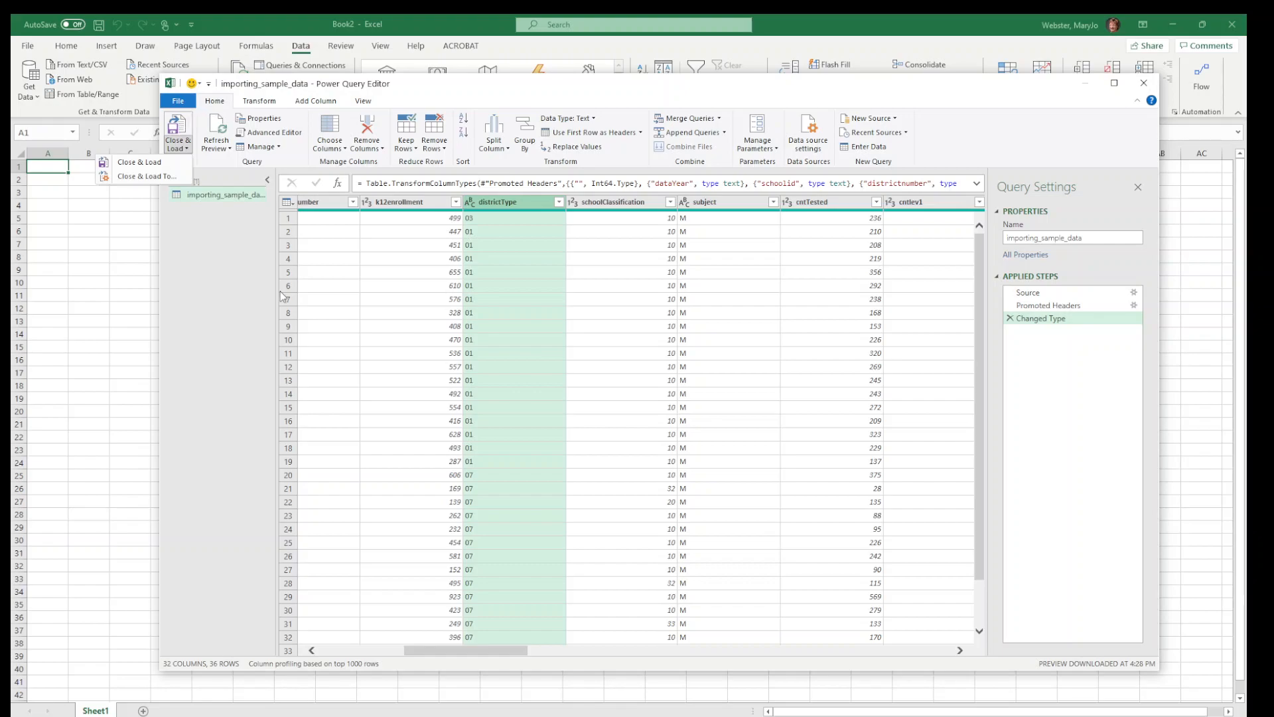
{"action": "left_click", "coordinate": [147, 176]}
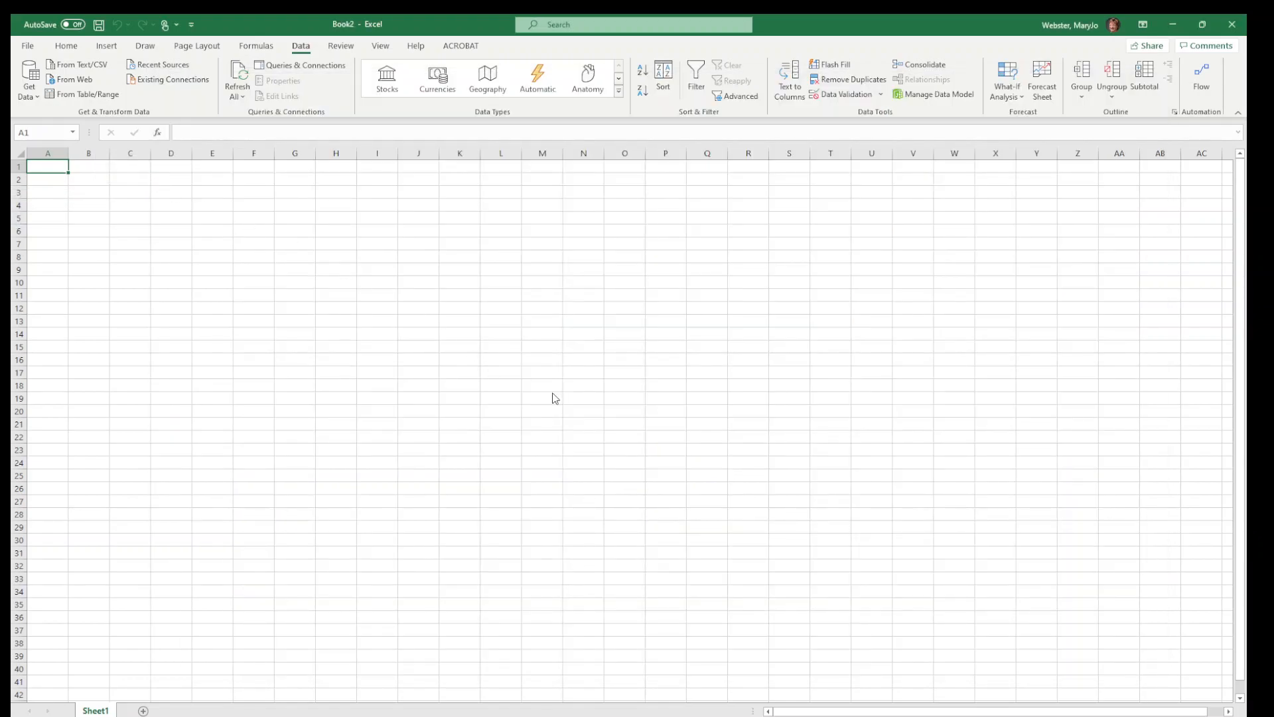
{"action": "left_click", "coordinate": [451, 359]}
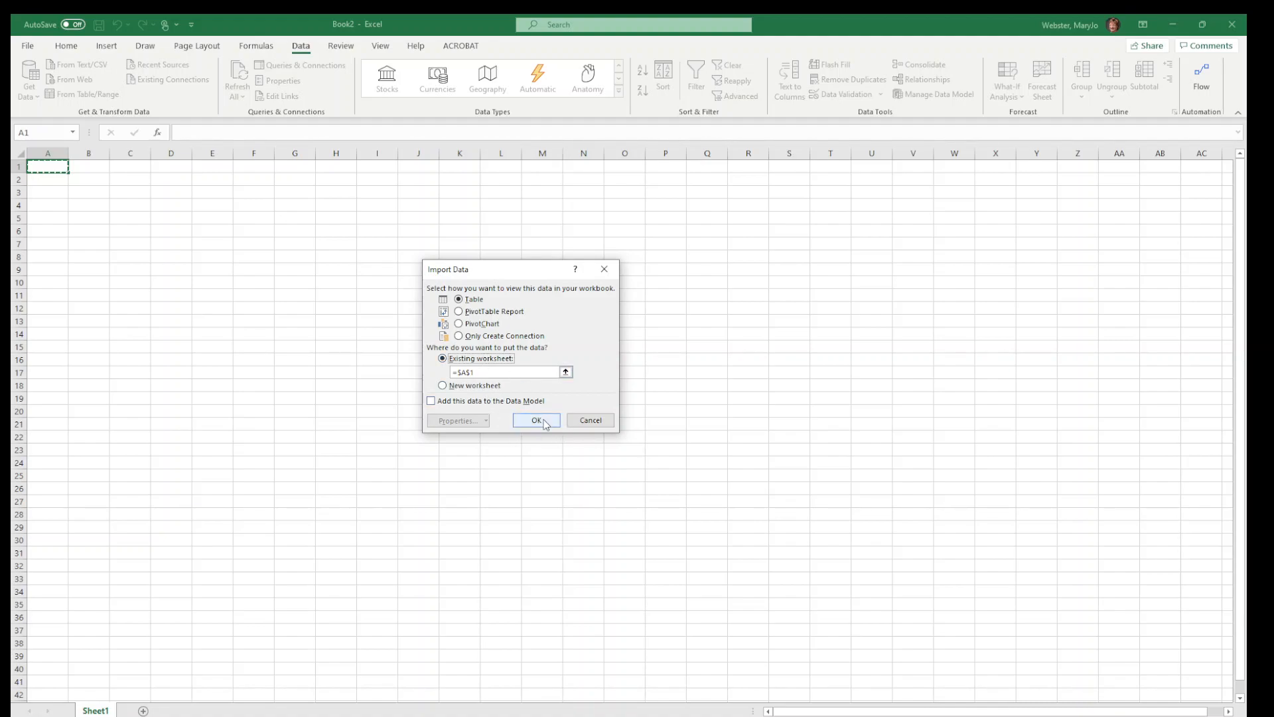
{"action": "left_click", "coordinate": [475, 302]}
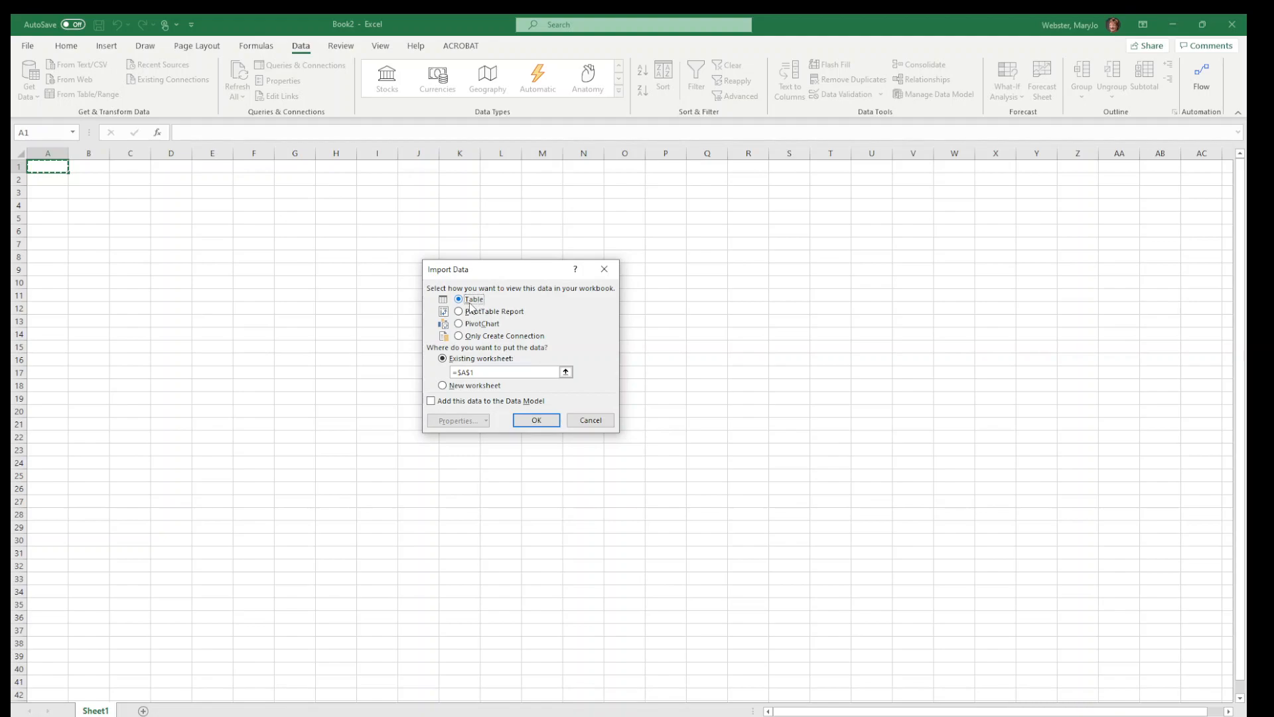
{"action": "left_click", "coordinate": [535, 420]}
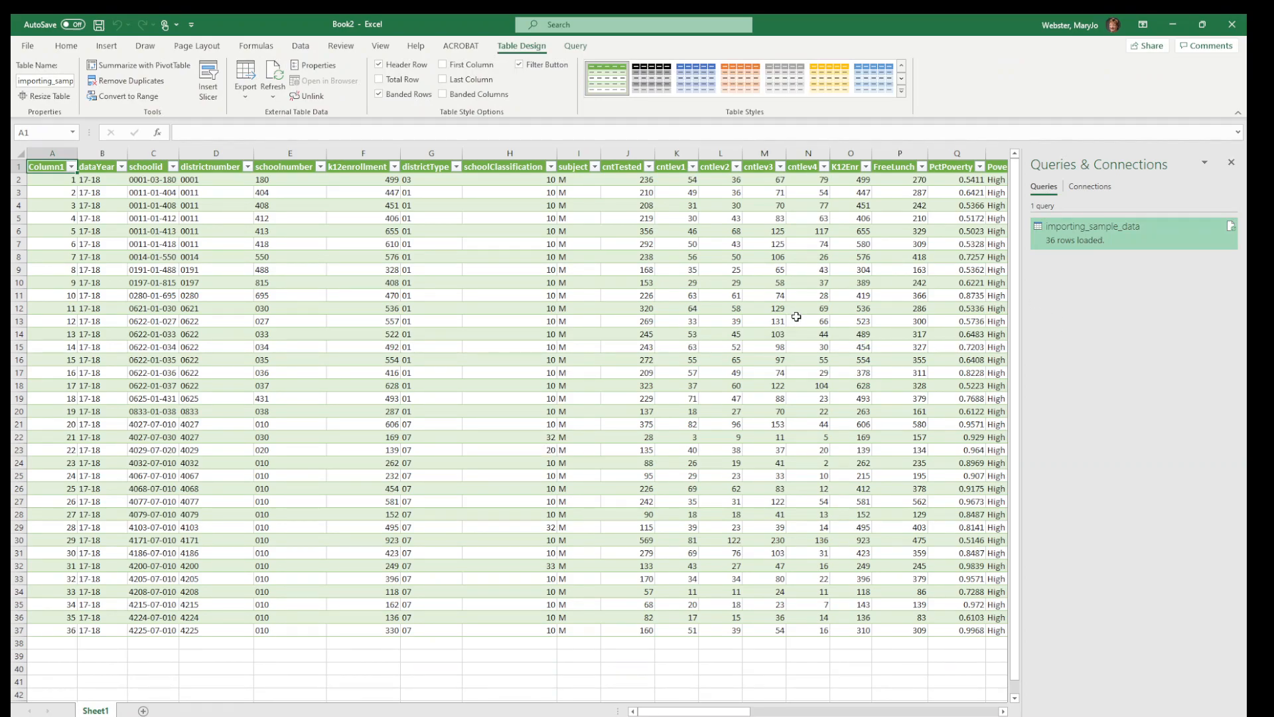
Close the Queries & Connections pane and convert the imported table to a normal range, removing its query definition
{"action": "left_click", "coordinate": [1231, 164]}
{"action": "left_click", "coordinate": [665, 281]}
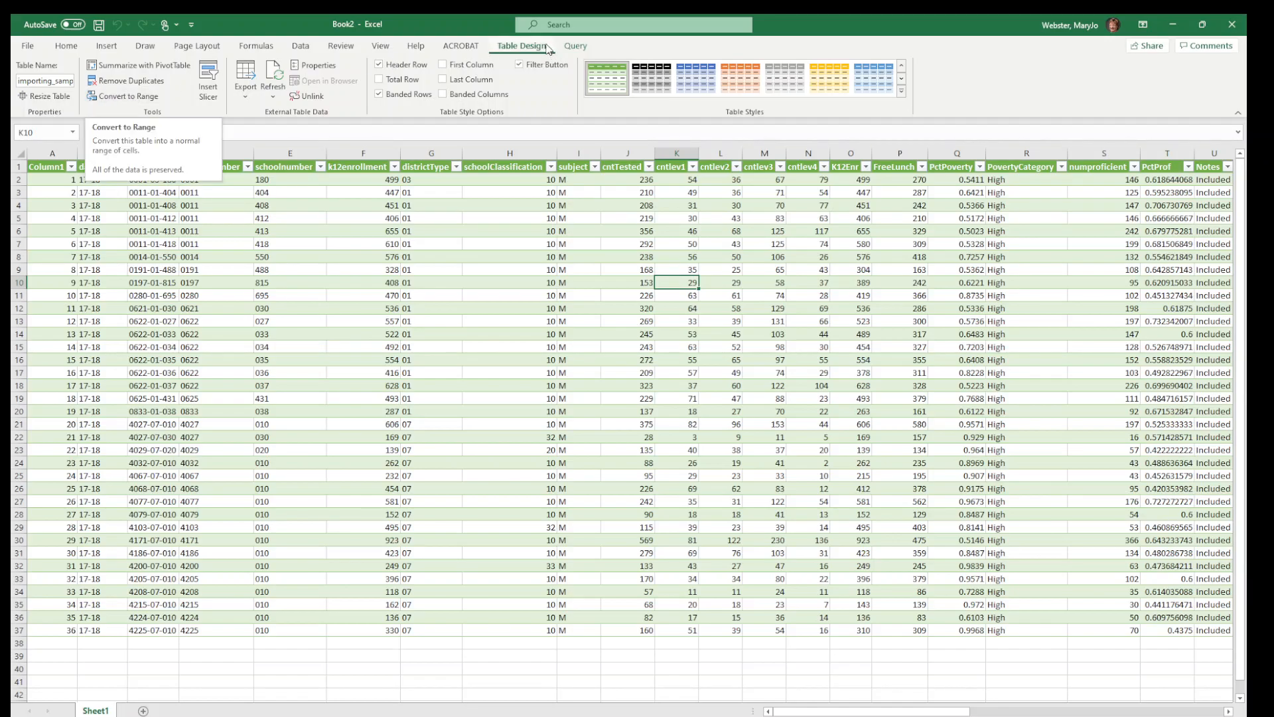
{"action": "left_click", "coordinate": [112, 97]}
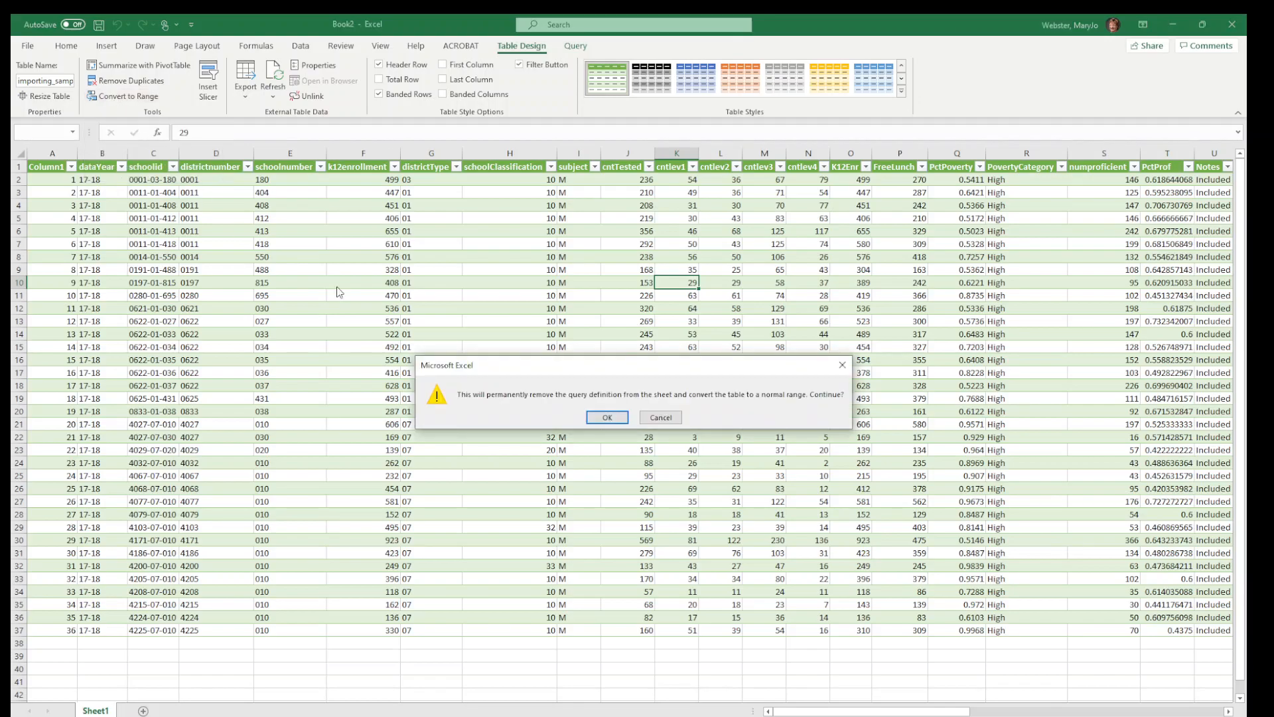
{"action": "left_click", "coordinate": [607, 417]}
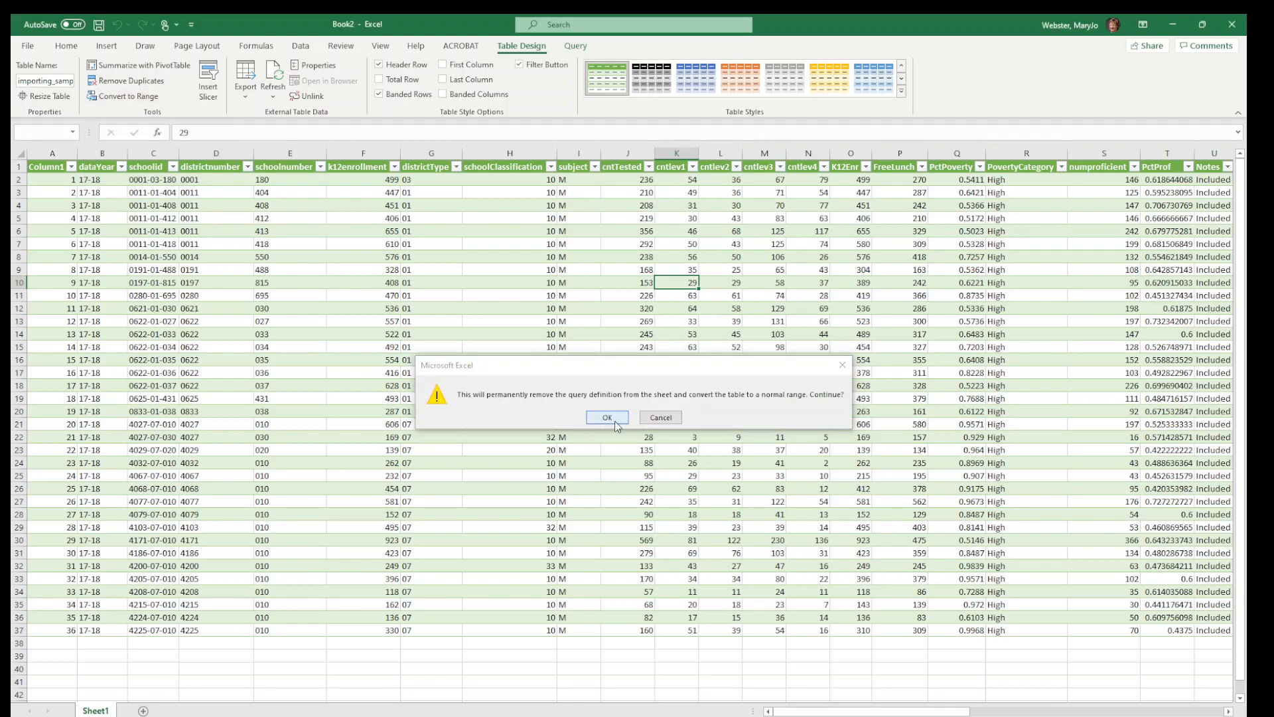
{"action": "left_click", "coordinate": [365, 245]}
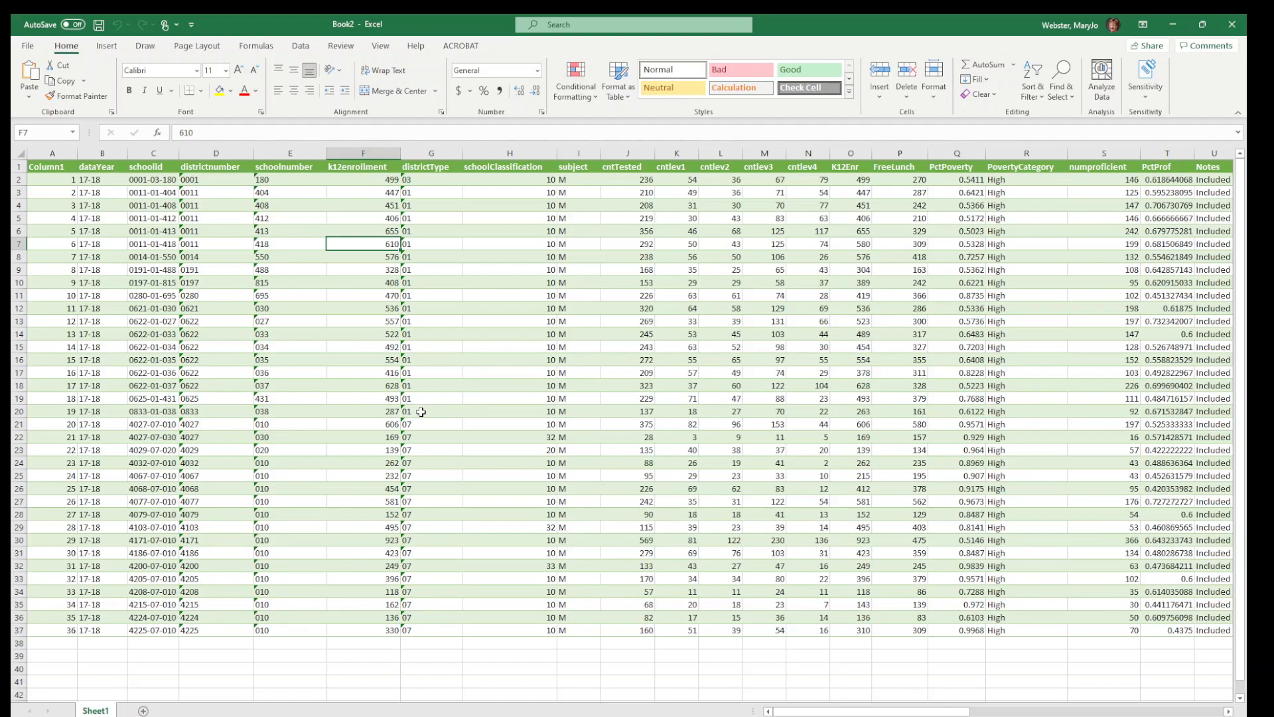
{"action": "left_click", "coordinate": [605, 473]}
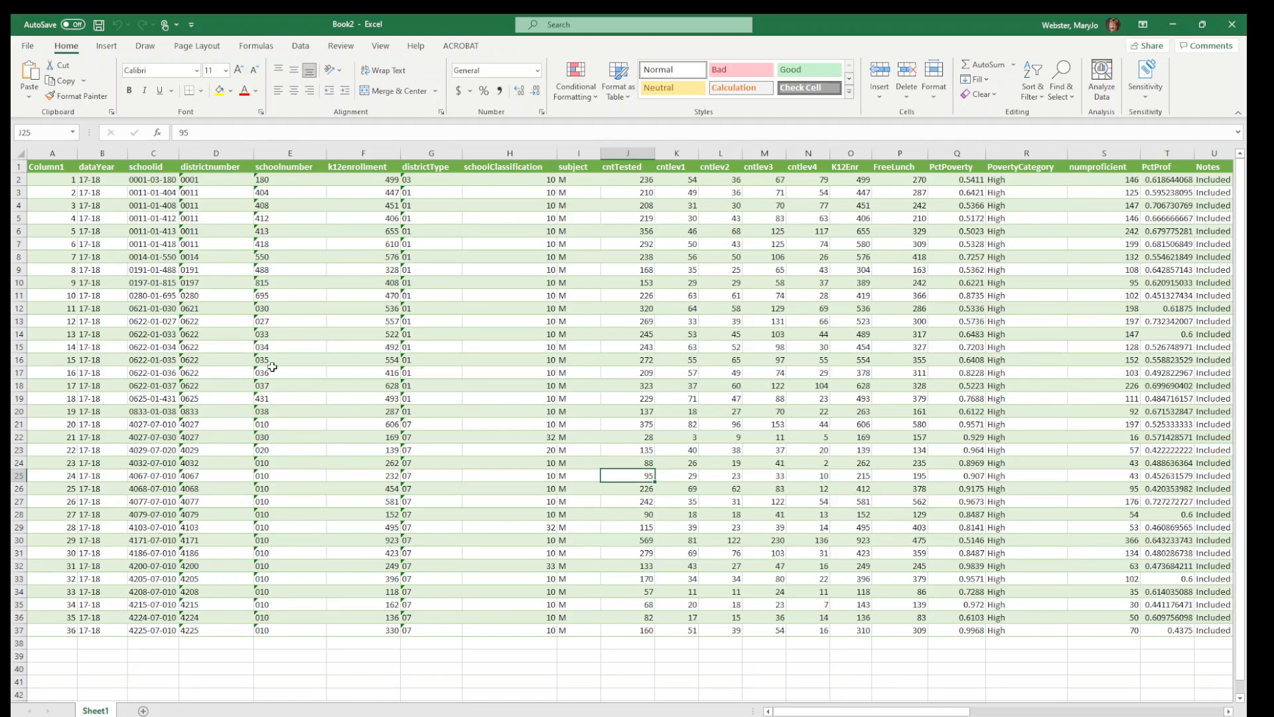
{"action": "left_click", "coordinate": [361, 336]}
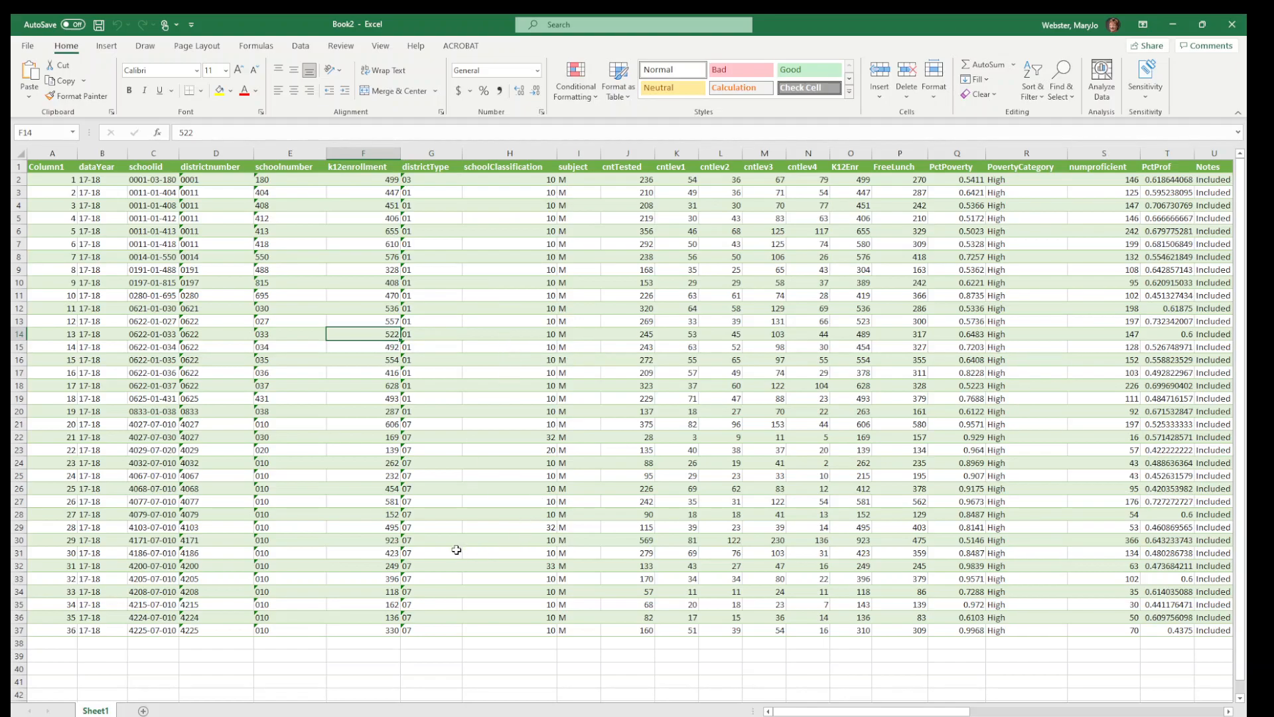
{"action": "left_click", "coordinate": [844, 413]}
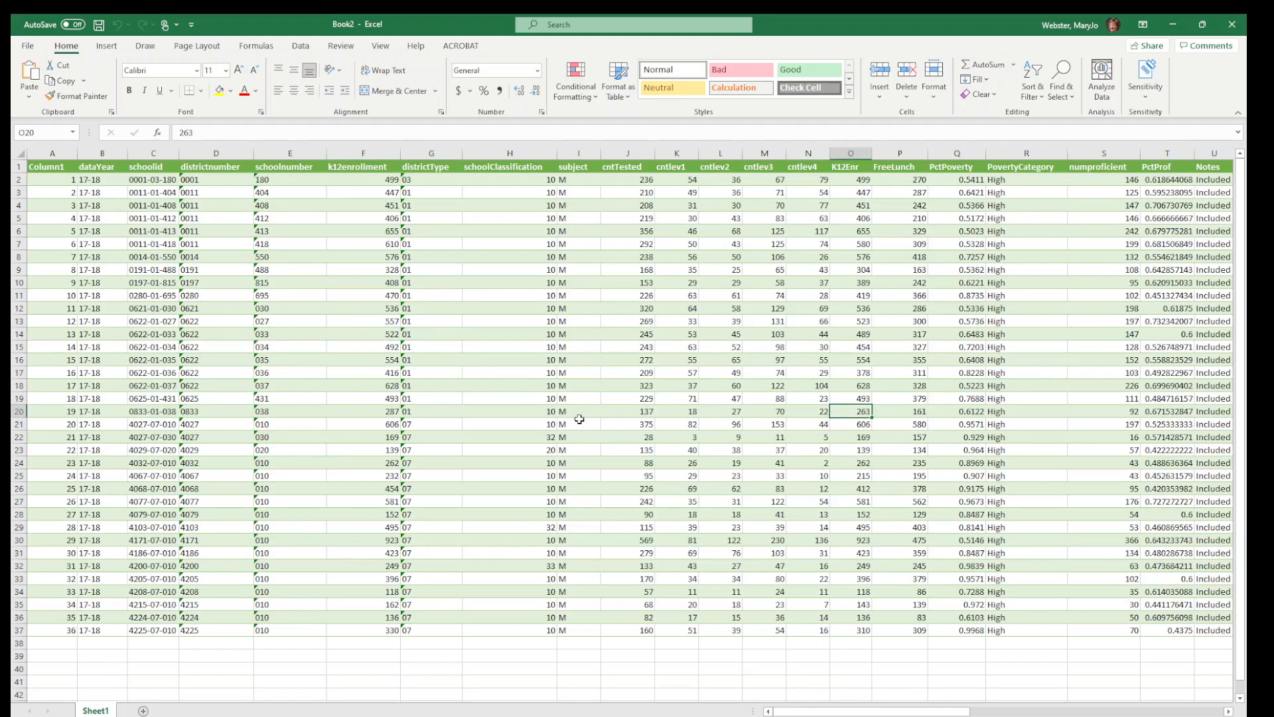